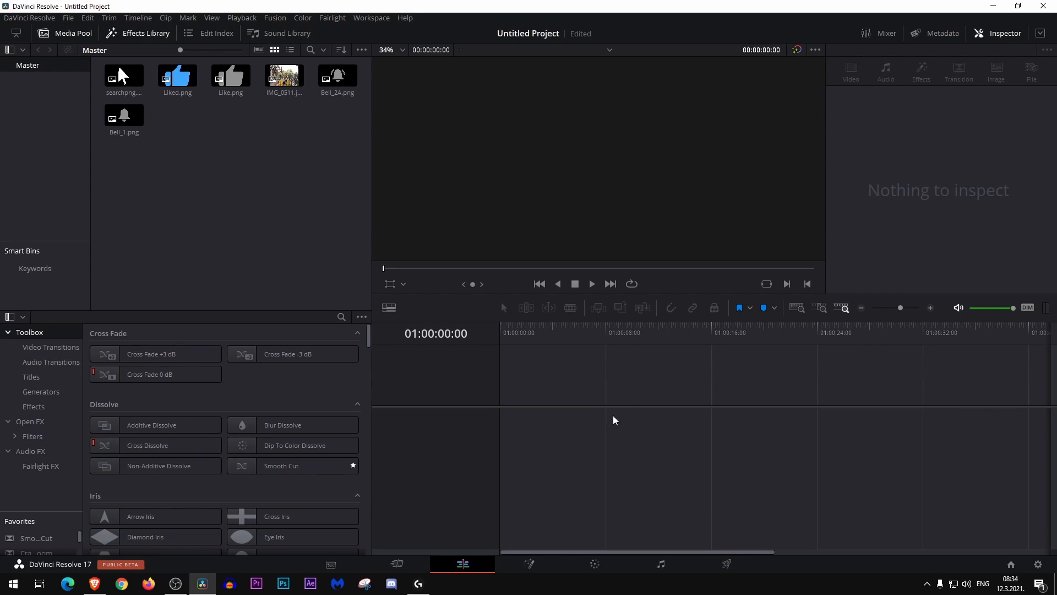
Step: Set the project's timeline frame rate to 30 frames per second and save the settings, accepting the frame rate change
left_click(1038, 566)
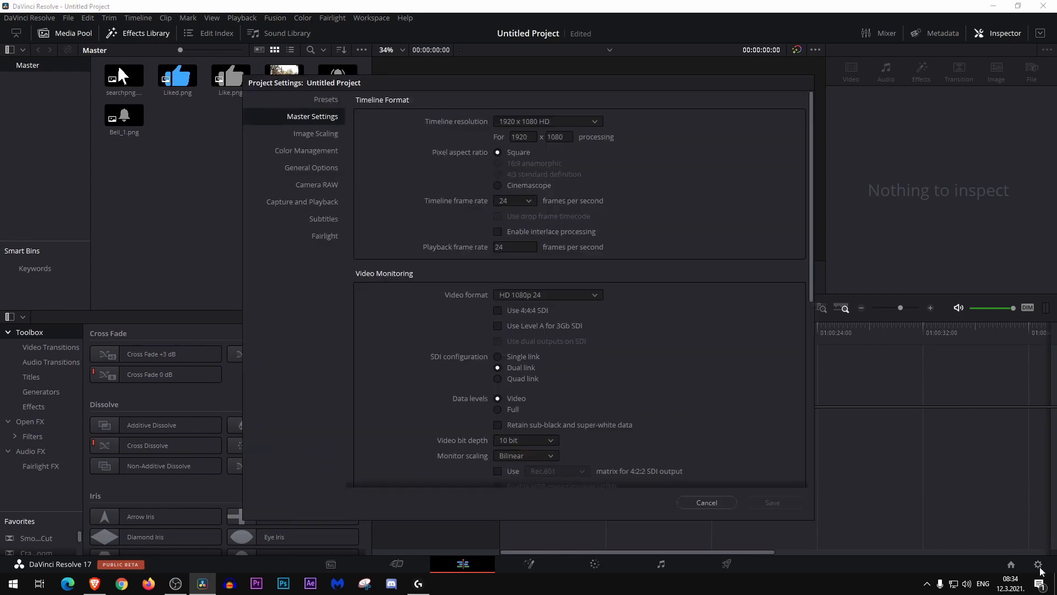
left_click(530, 201)
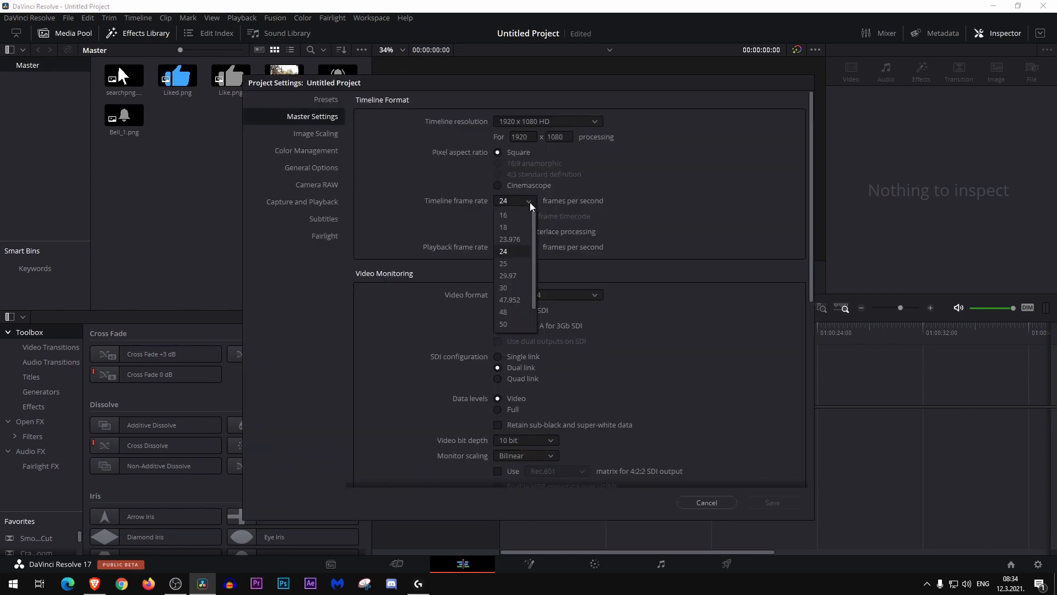
left_click(517, 288)
left_click(774, 503)
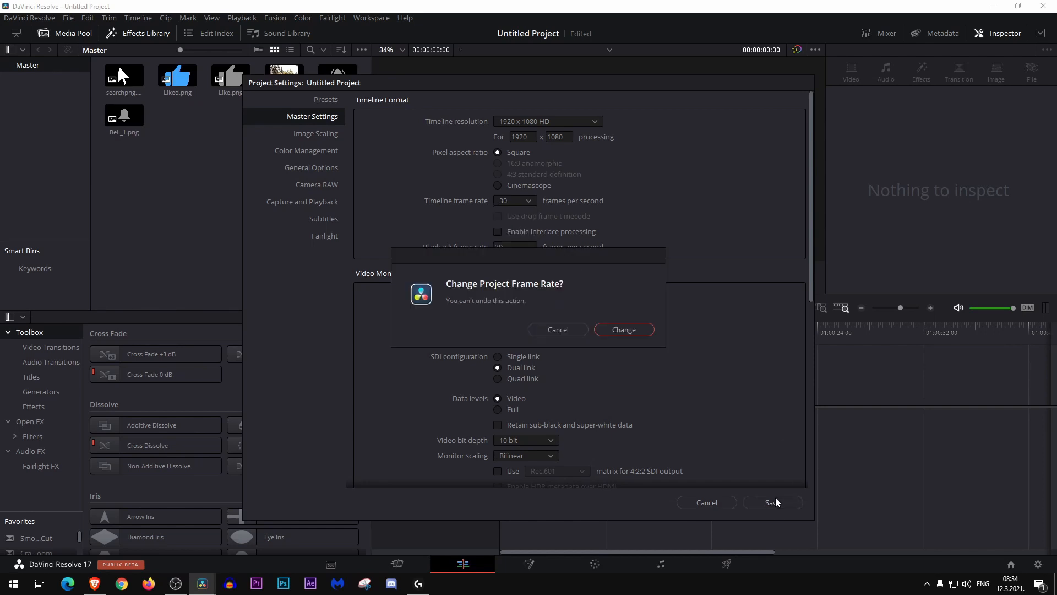
left_click(629, 330)
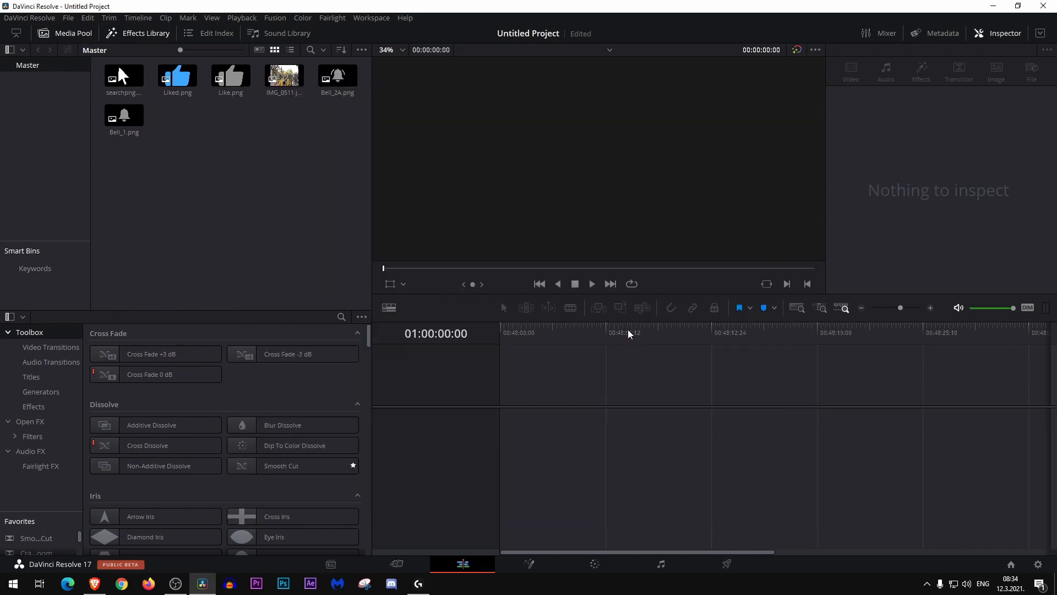
Step: Create a Fusion composition clip with a duration of 00:00:08:00 and place it at the start of a new timeline
right_click(300, 247)
left_click(341, 296)
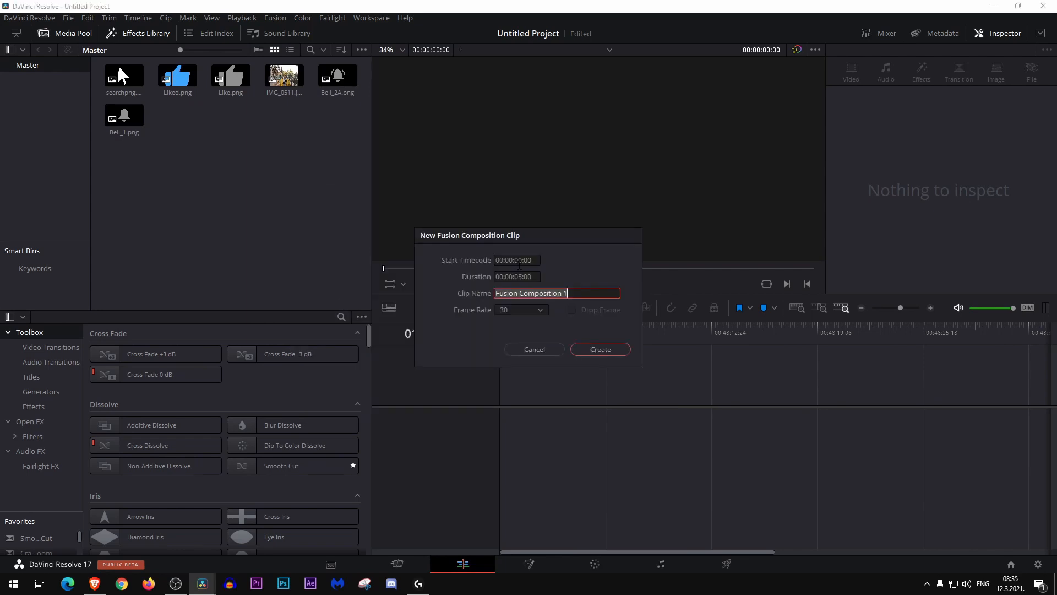
key("shift+Tab")
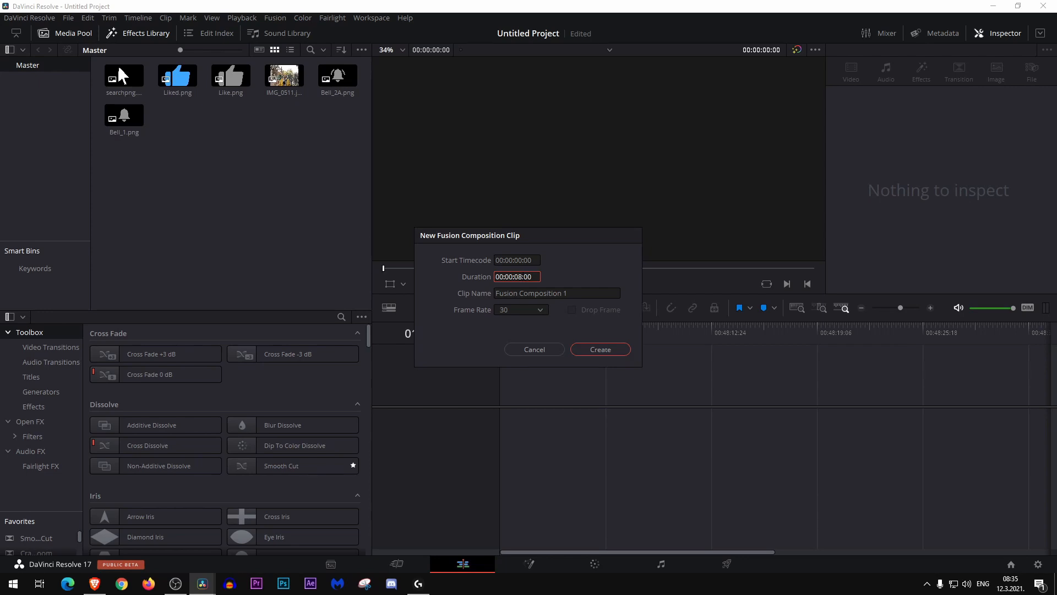
left_click(575, 352)
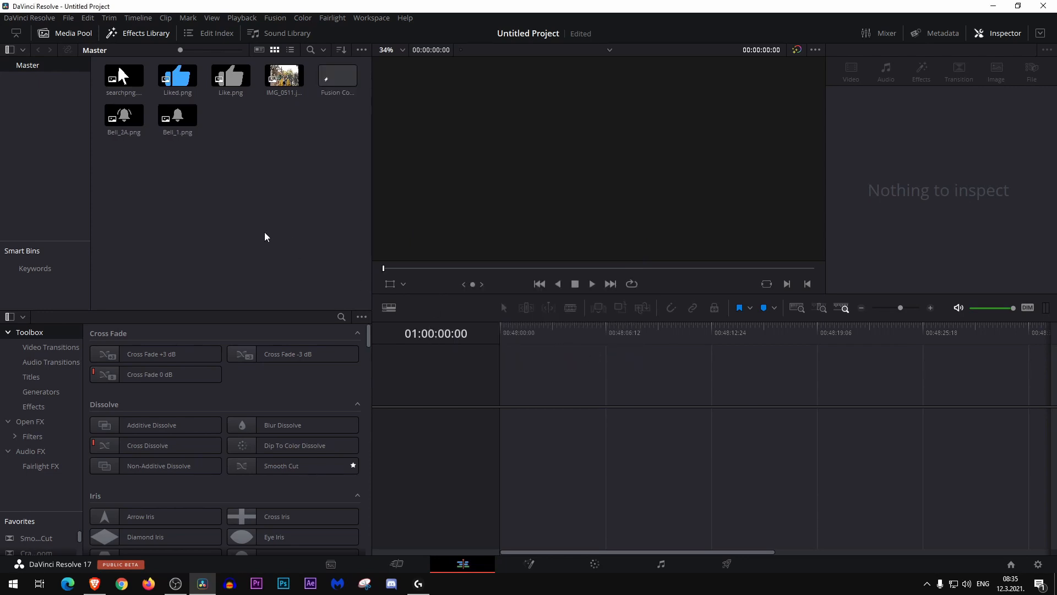
left_click_drag(337, 76, 521, 410)
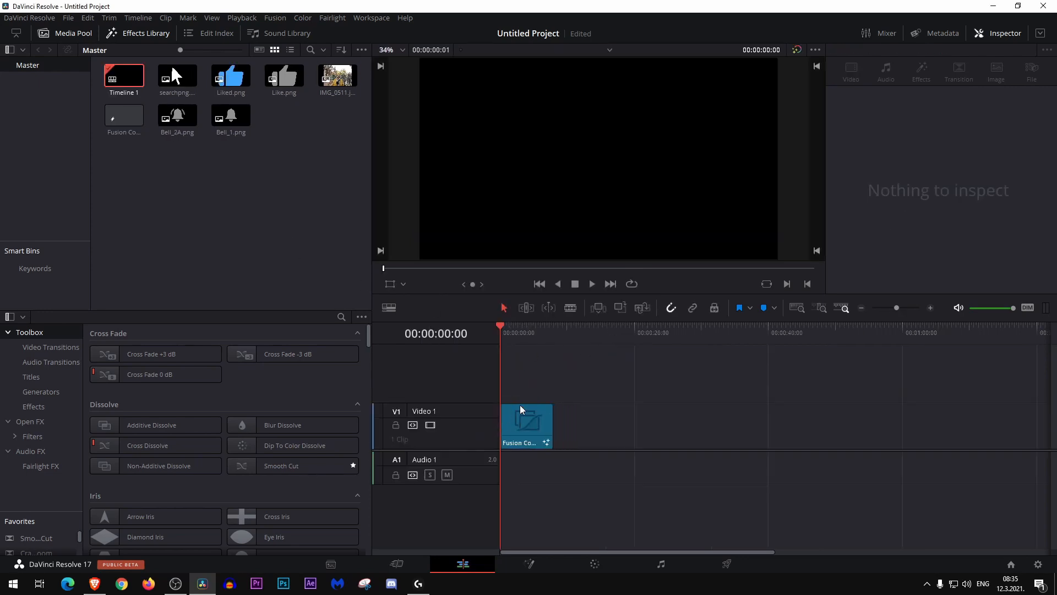
Step: Open the composition on the Fusion page, add a Background node and set its solid color to white
left_click(529, 563)
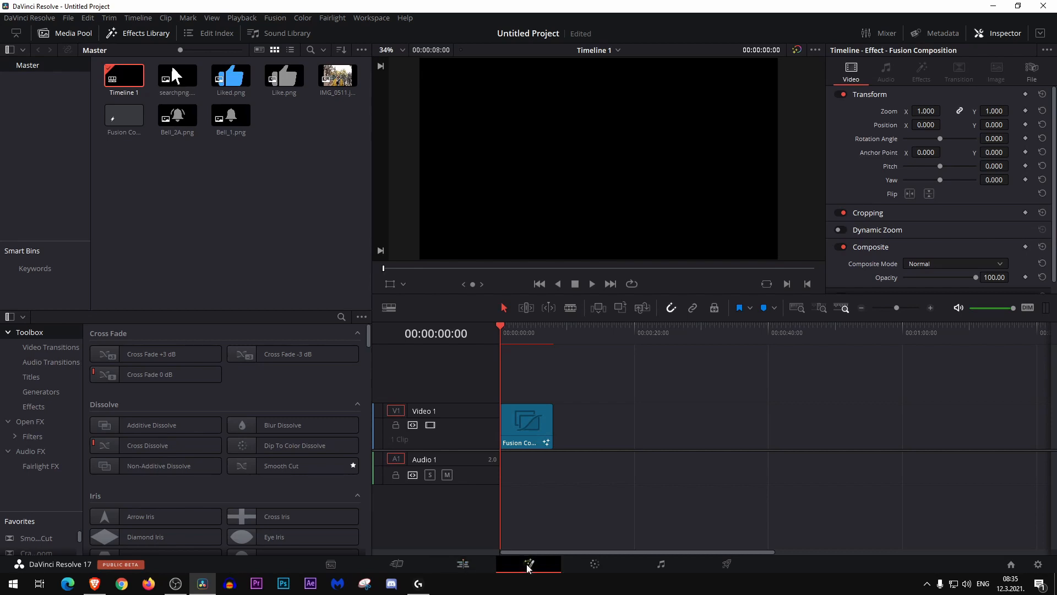
left_click_drag(276, 485, 276, 476)
left_click_drag(144, 417, 213, 417)
left_click_drag(98, 347, 237, 456)
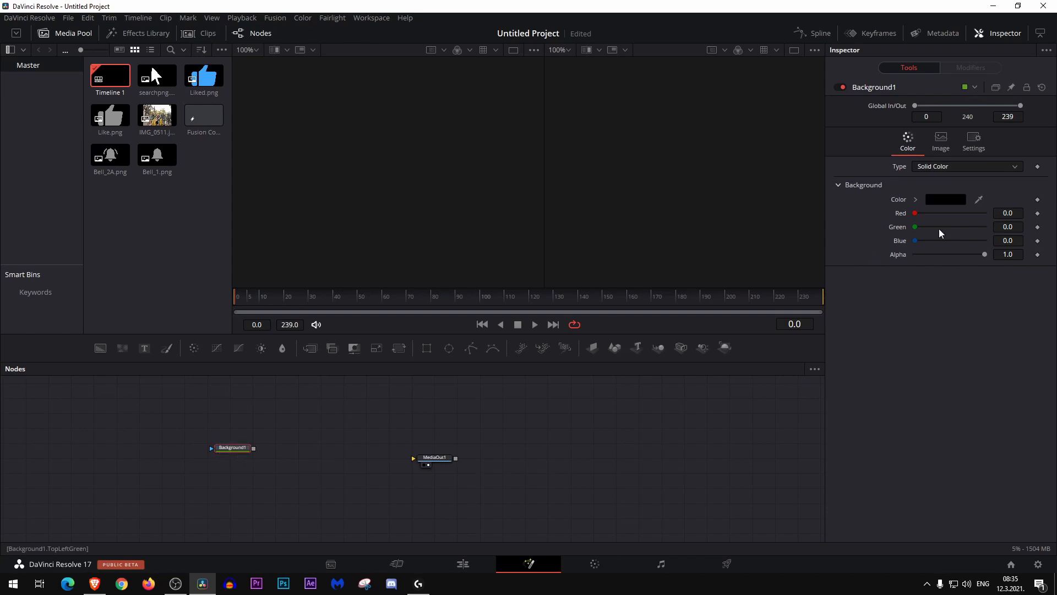
left_click(945, 199)
left_click(657, 394)
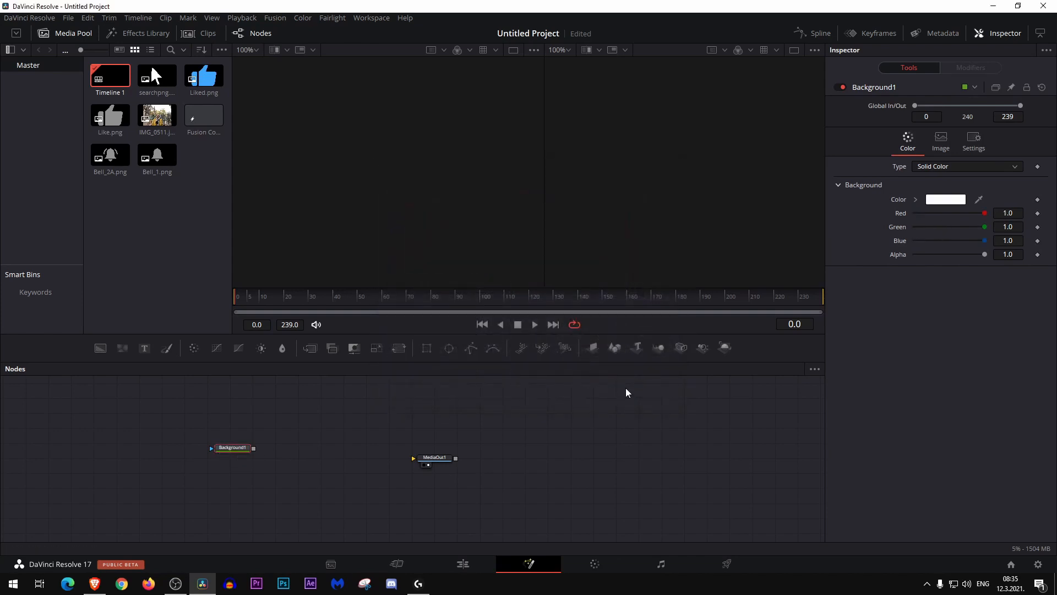
Step: Show the Background node's output in the viewer and switch to a single-viewer layout
left_click_drag(385, 412, 503, 418)
left_click(346, 463)
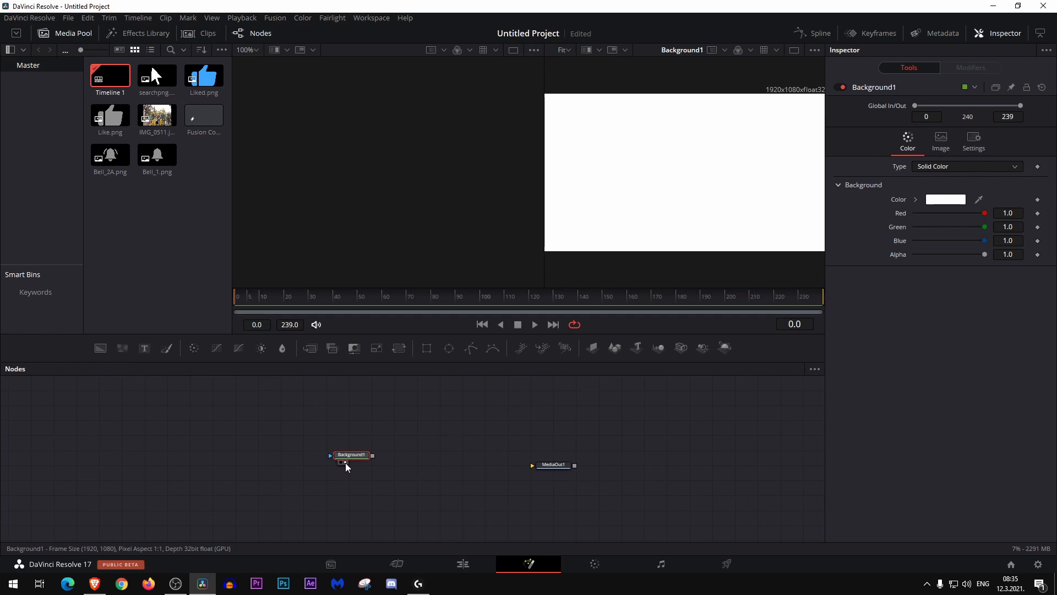
left_click(794, 50)
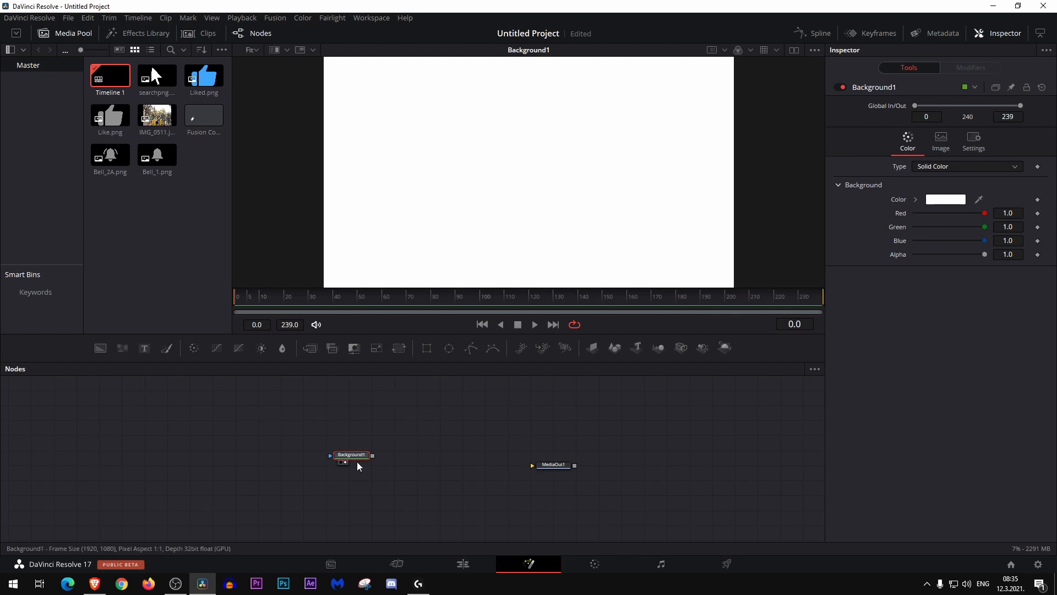
Step: Mask the white background with a Rectangle of width 0.7, height 0.35 and corner radius 0.3
left_click(427, 350)
left_click_drag(356, 446, 302, 461)
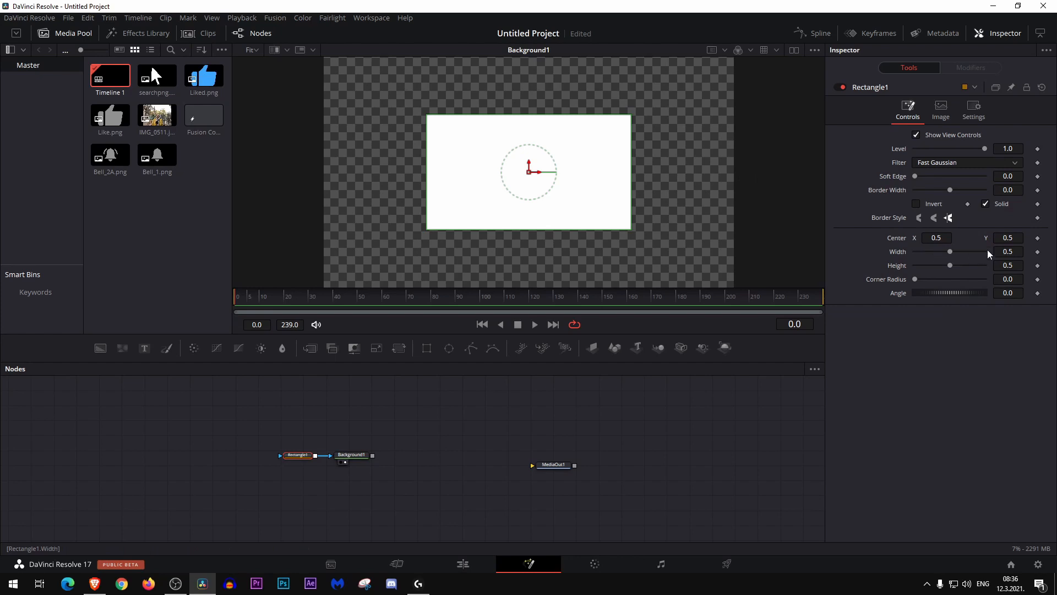
left_click(1011, 252)
type("7")
left_click(1012, 265)
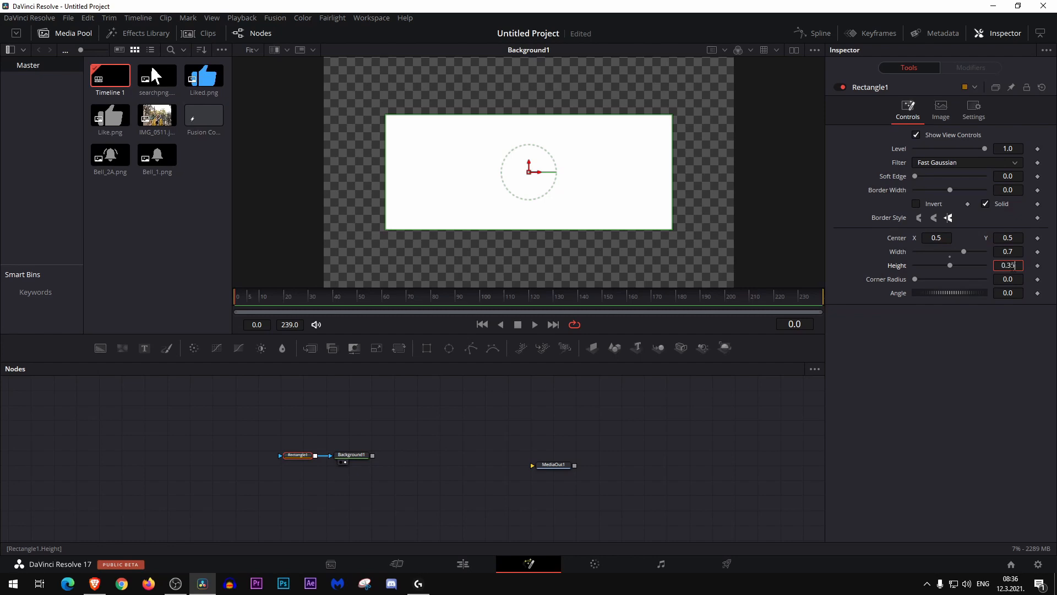
key("Return")
left_click(1008, 279)
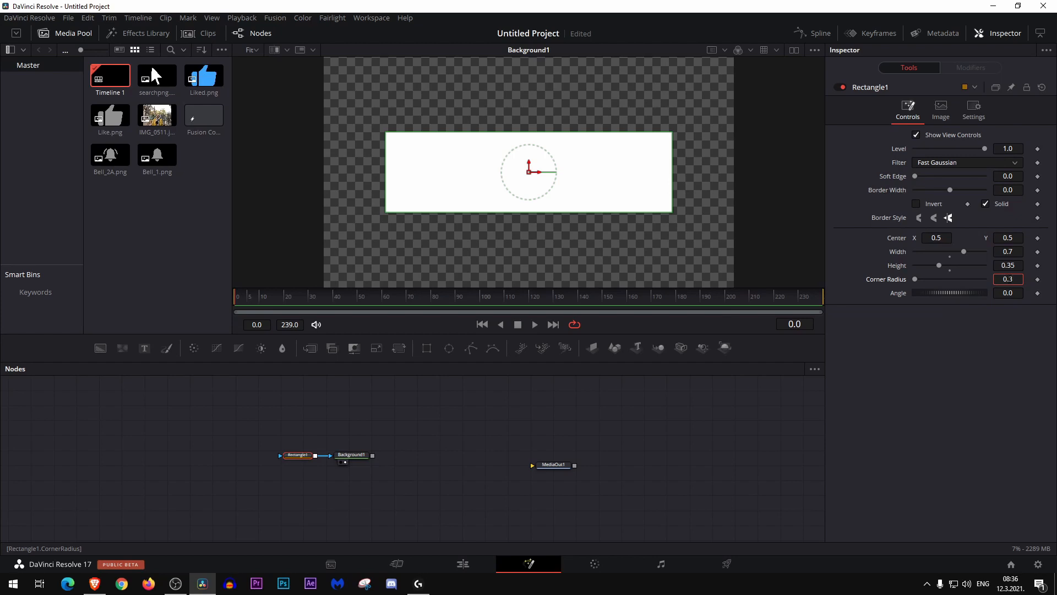
type("0.3")
key("Return")
left_click(451, 405)
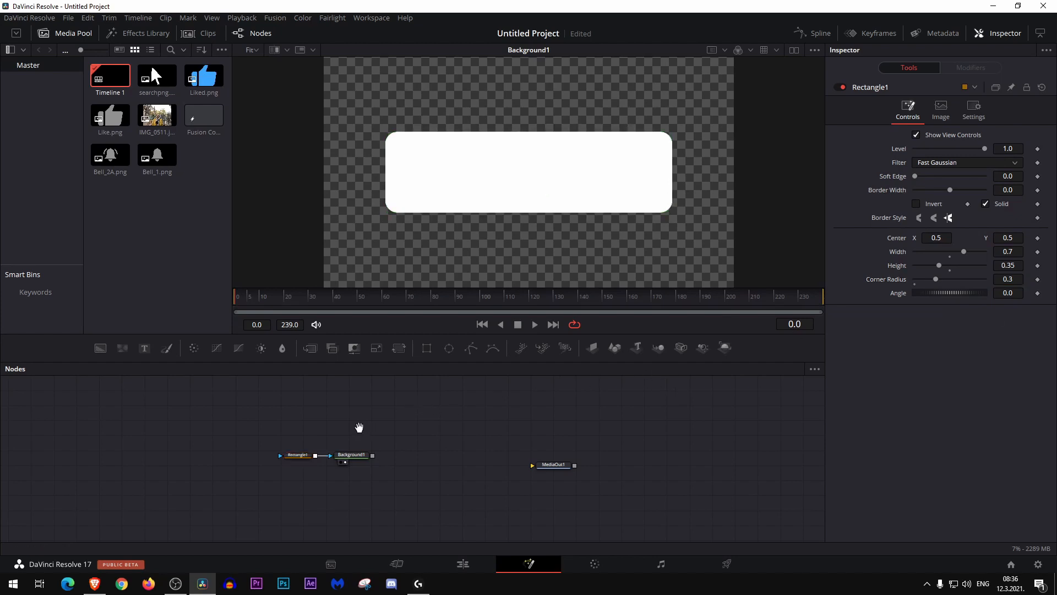
Step: Add IMG_0511.jpeg to the node graph and merge it over the masked background
left_click_drag(359, 427, 290, 469)
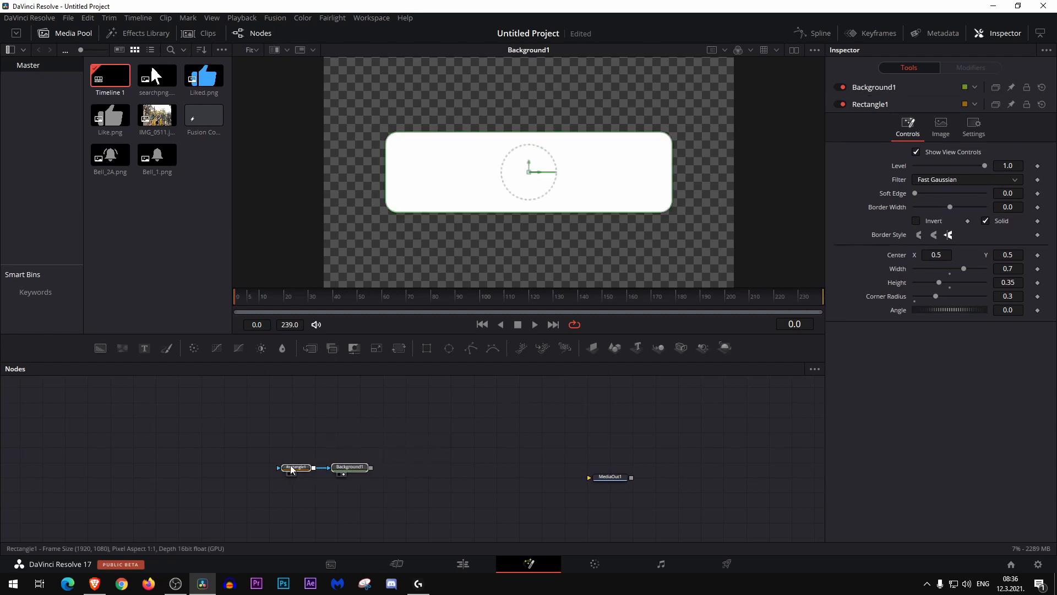
left_click(342, 444)
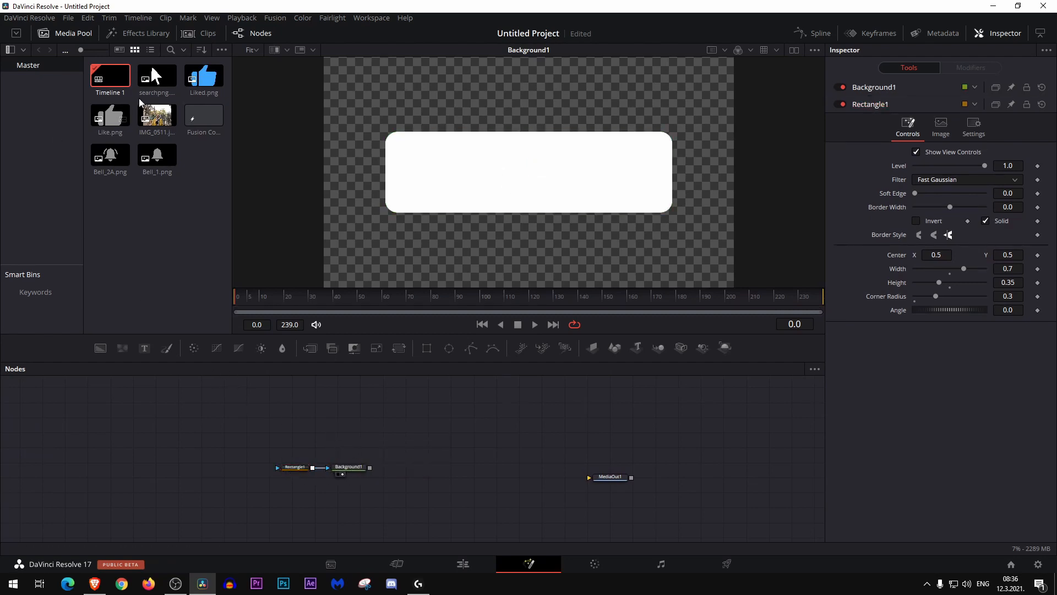
left_click_drag(157, 115, 279, 431)
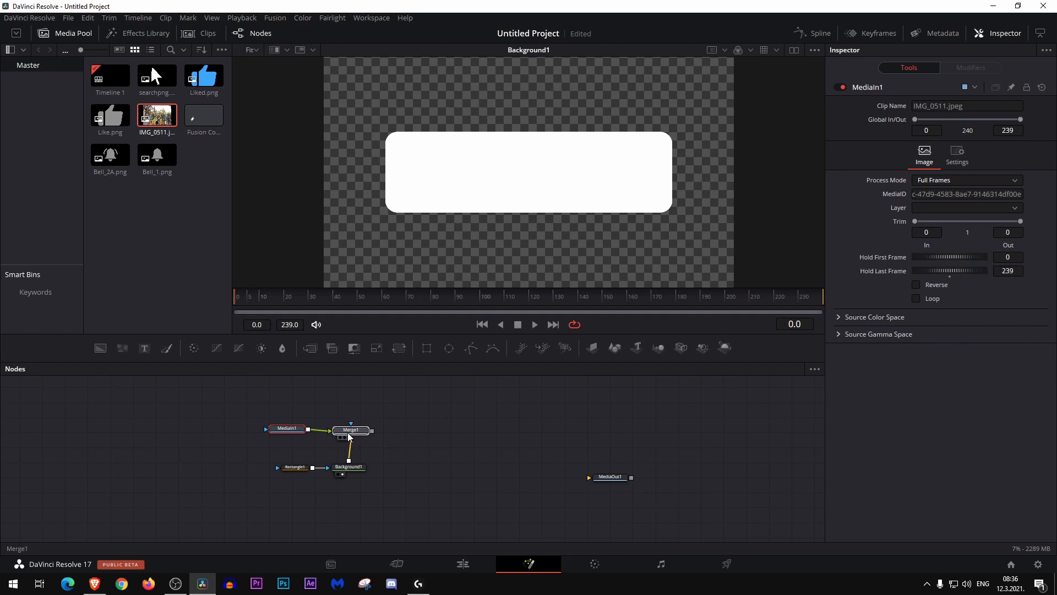
left_click_drag(348, 436, 345, 435)
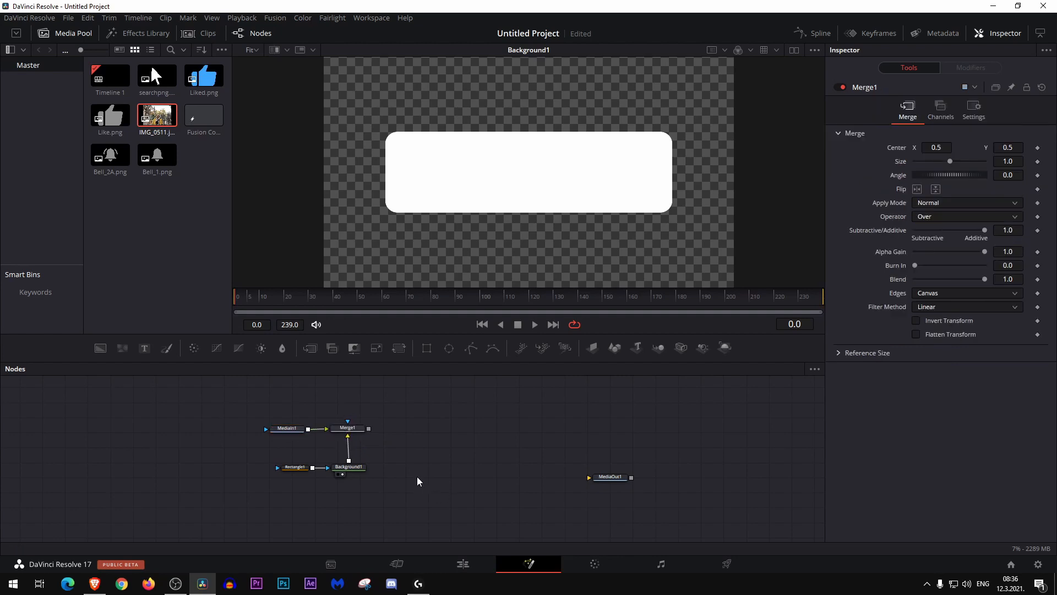
Step: Turn on arranging tools to grid and line up the image, Merge, Rectangle and Background nodes
right_click(418, 462)
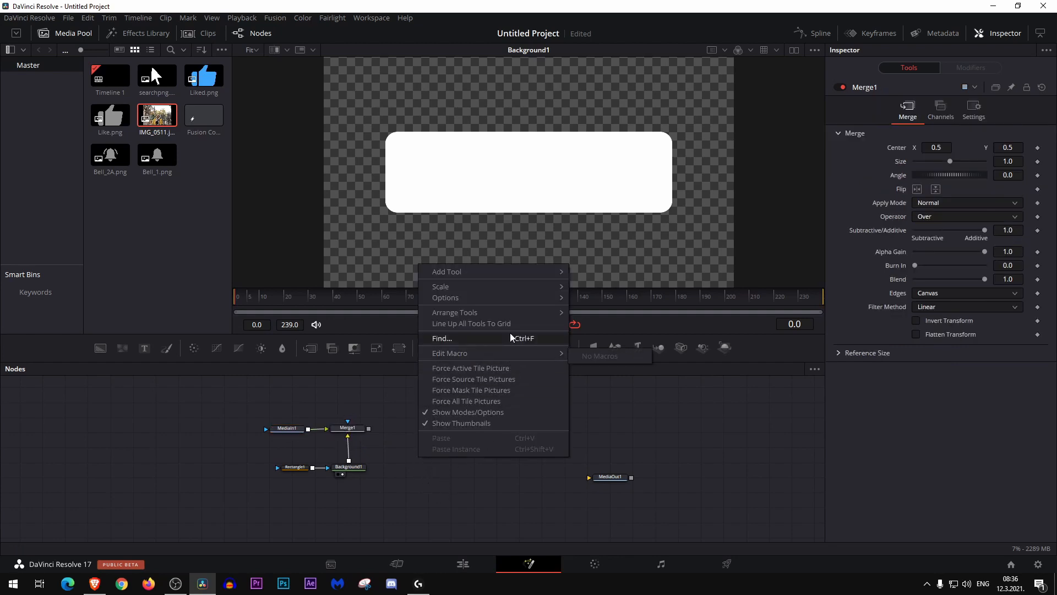
mouse_move(508, 314)
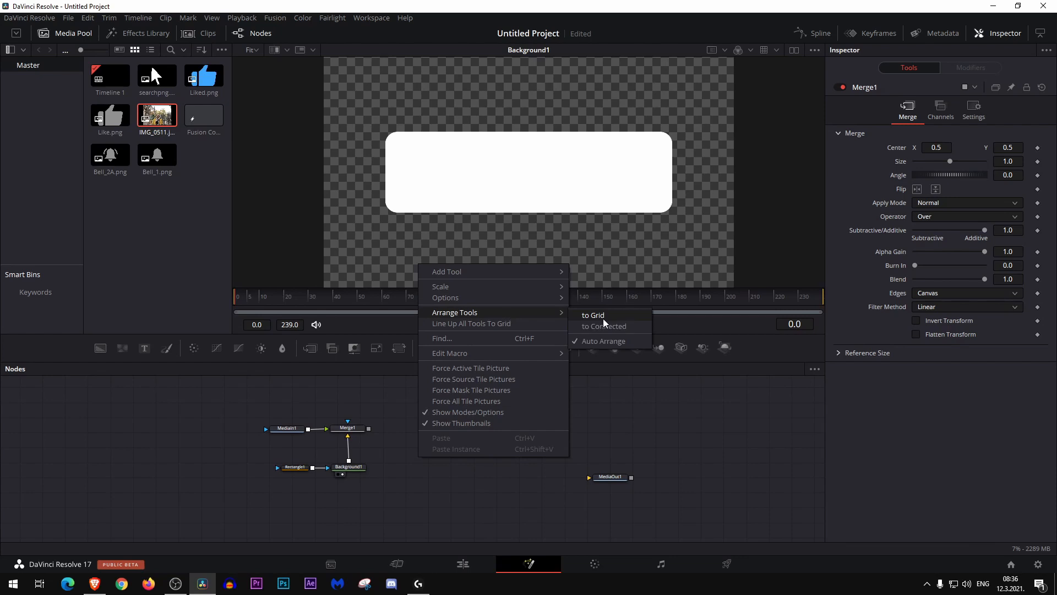
left_click(603, 318)
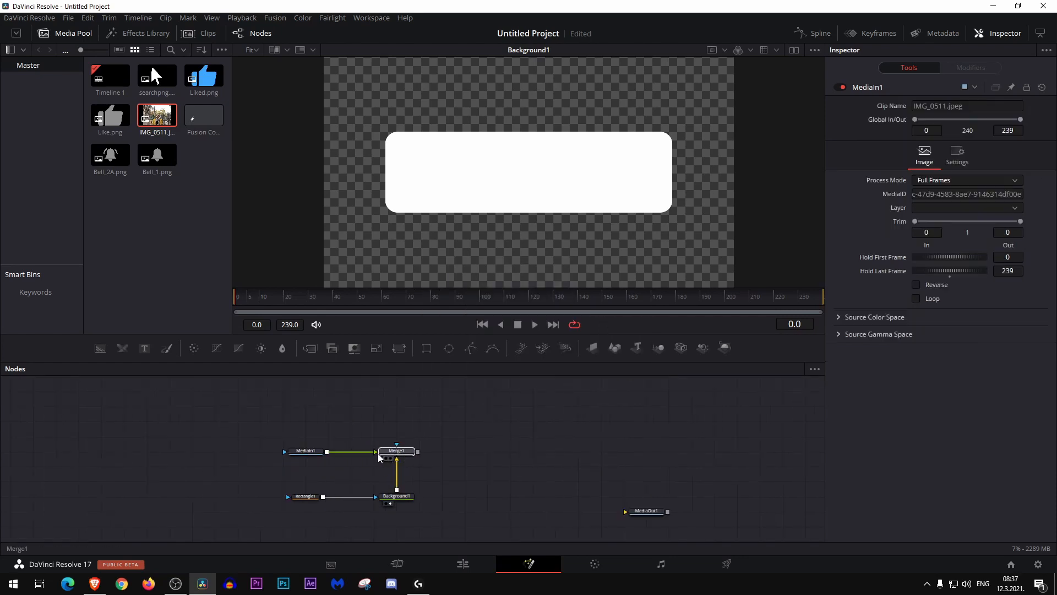
mouse_move(378, 454)
left_mouse_down()
mouse_move(399, 453)
mouse_move(406, 467)
mouse_move(415, 451)
mouse_move(379, 460)
mouse_move(397, 468)
mouse_move(369, 452)
mouse_move(396, 454)
left_mouse_up()
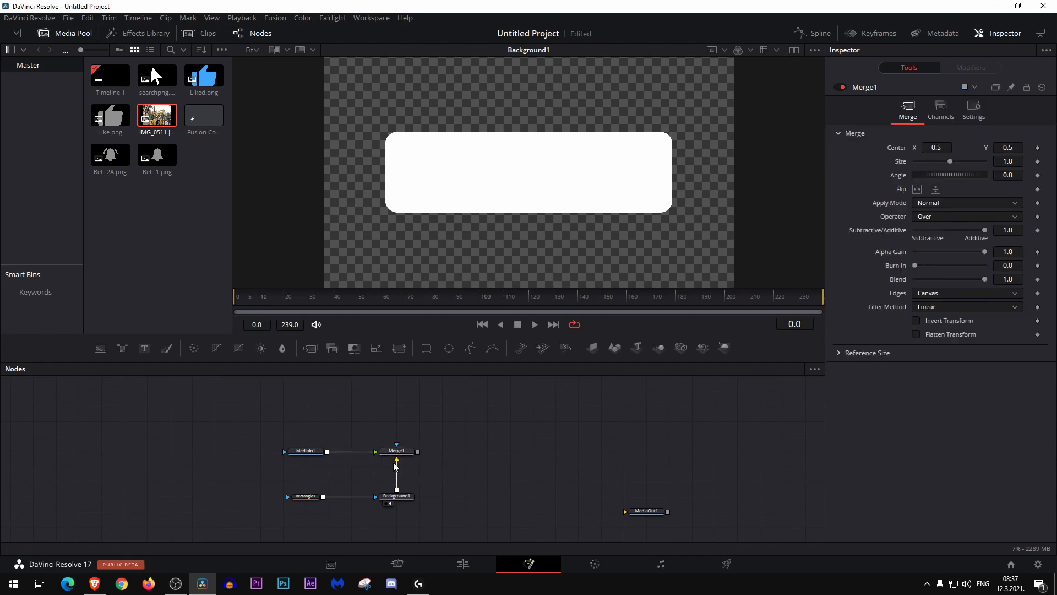
left_click(390, 457)
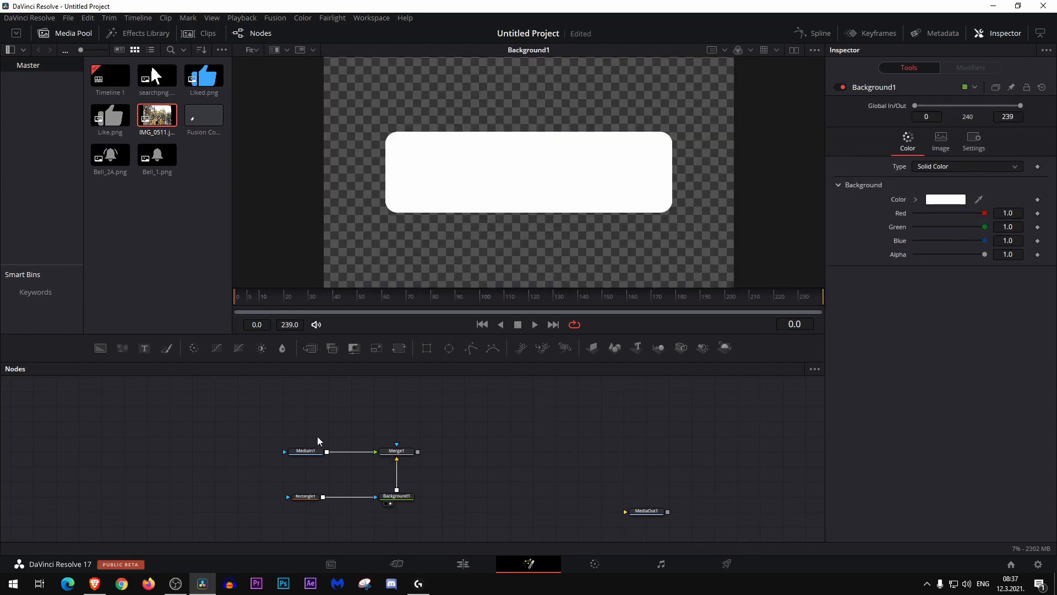
Step: Mask the IMG_0511.jpeg image with an Ellipse centered at about X 0.513, Y 0.507 and show the Merge output in the viewer
left_click(310, 451)
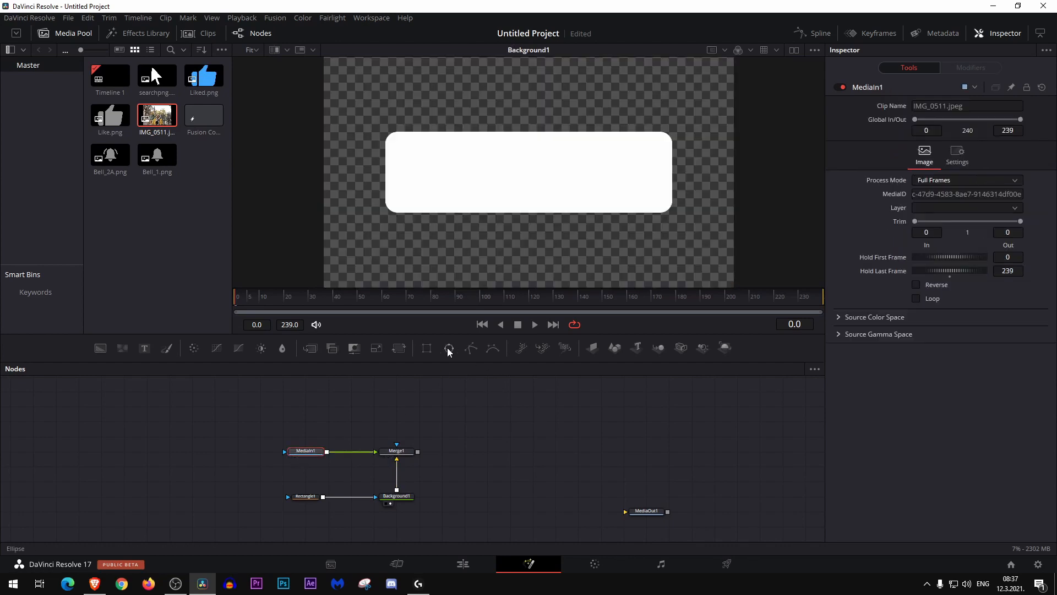
left_click(448, 349)
left_click_drag(307, 437, 247, 456)
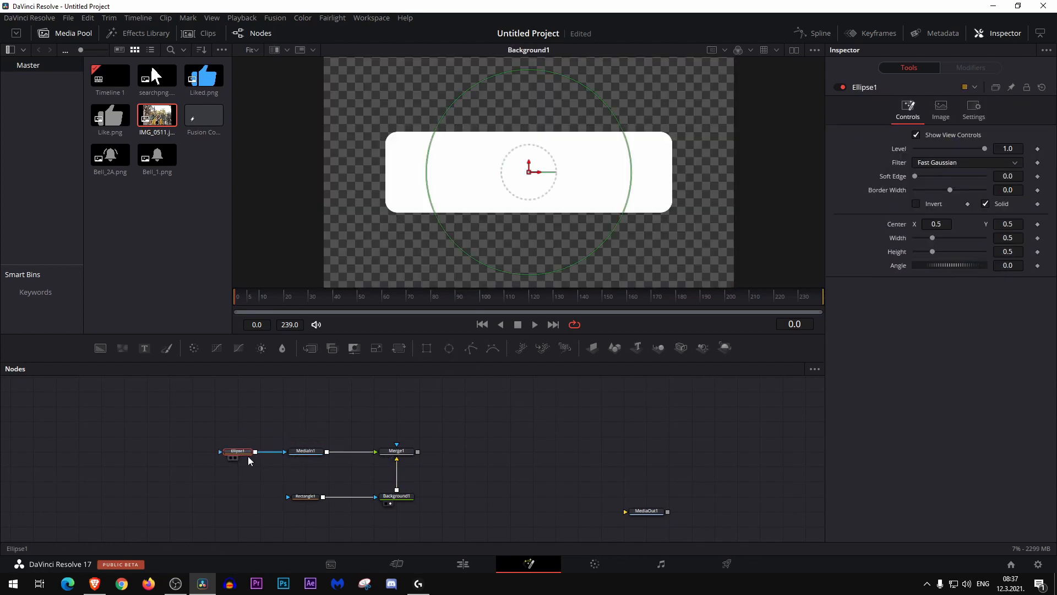
left_click(391, 458)
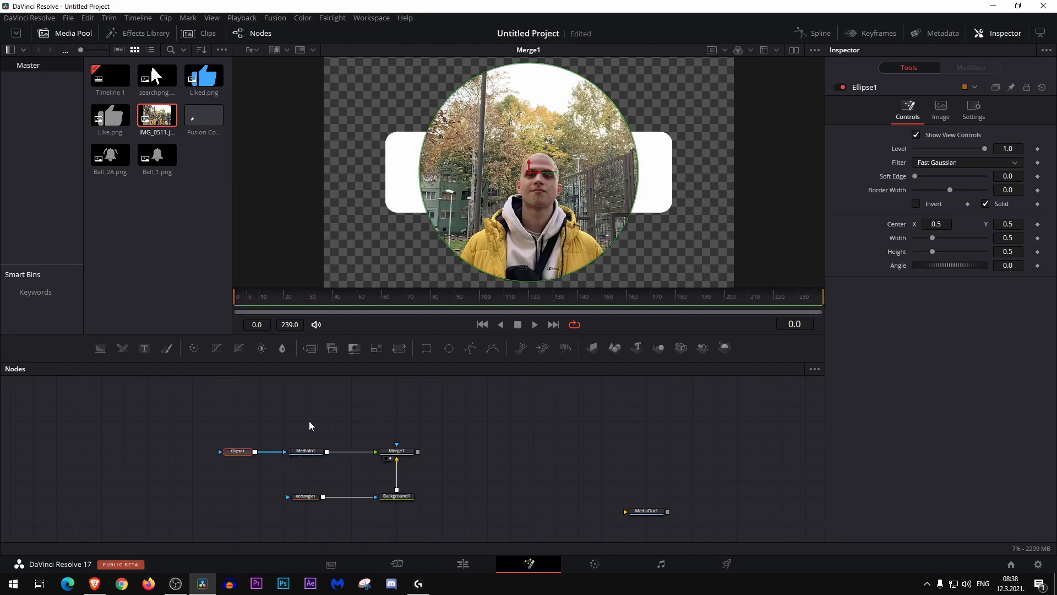
mouse_move(528, 174)
left_mouse_down()
mouse_move(540, 196)
mouse_move(534, 170)
left_mouse_up()
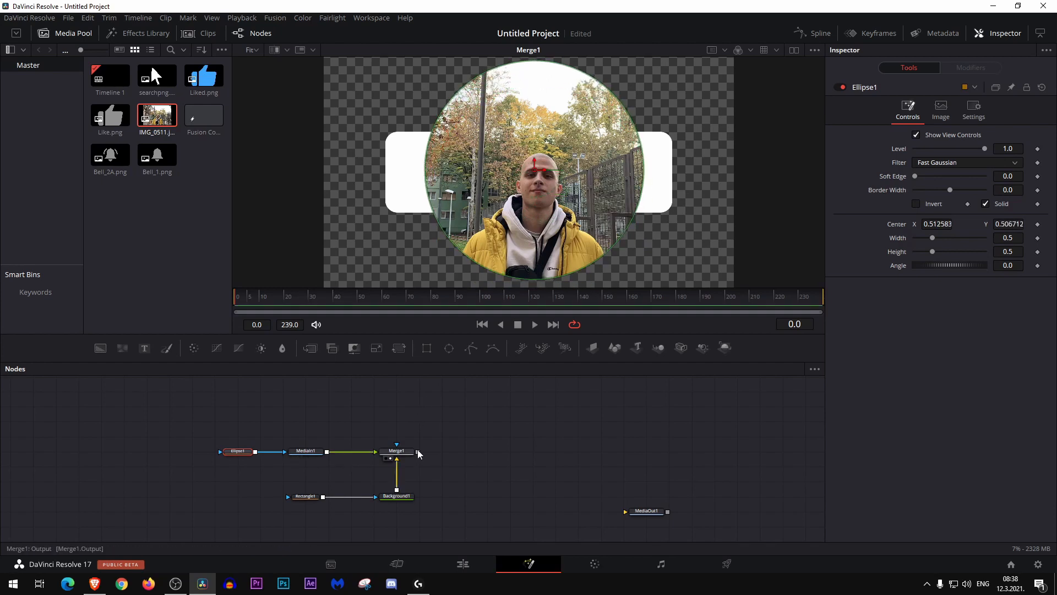
Step: Insert a Transform node between the image and Merge nodes, setting its size to 0.52 and center to about X 0.30, Y 0.505
left_click(313, 452)
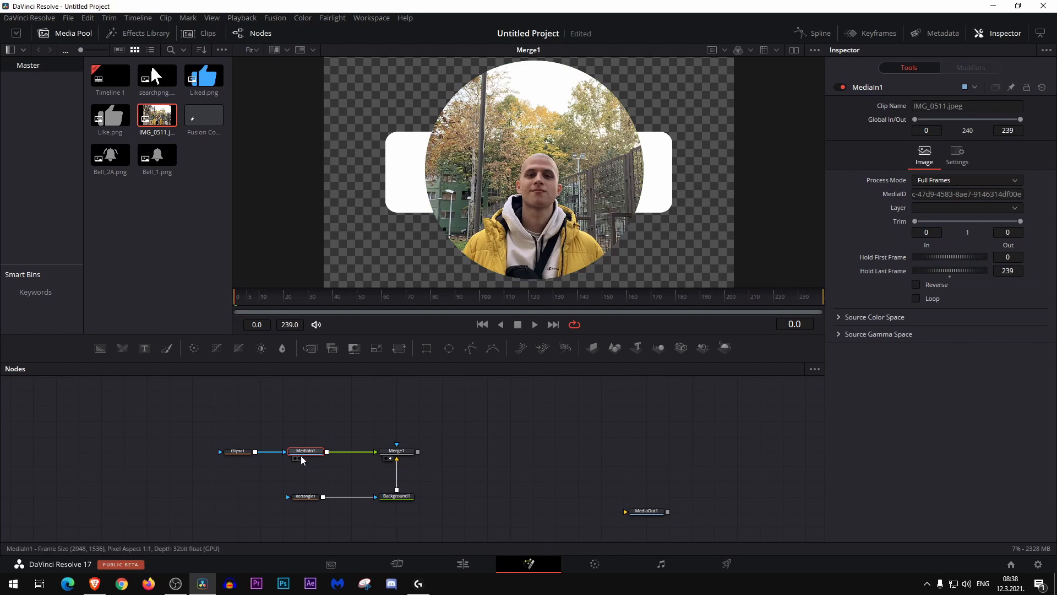
left_click_drag(237, 450, 192, 450)
left_click_drag(305, 451, 260, 451)
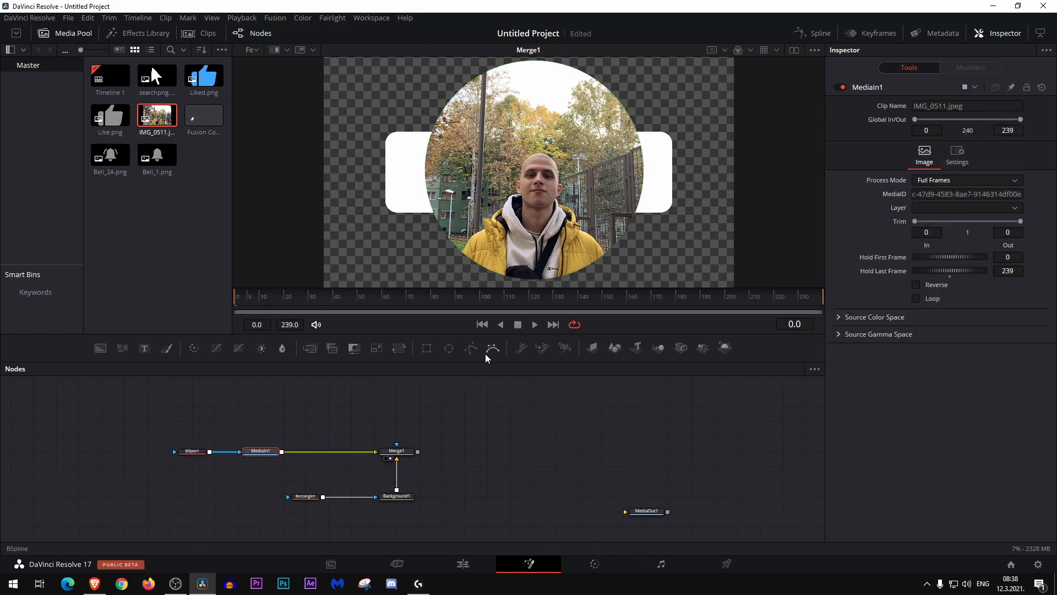
left_click(399, 347)
left_click_drag(318, 453, 341, 453)
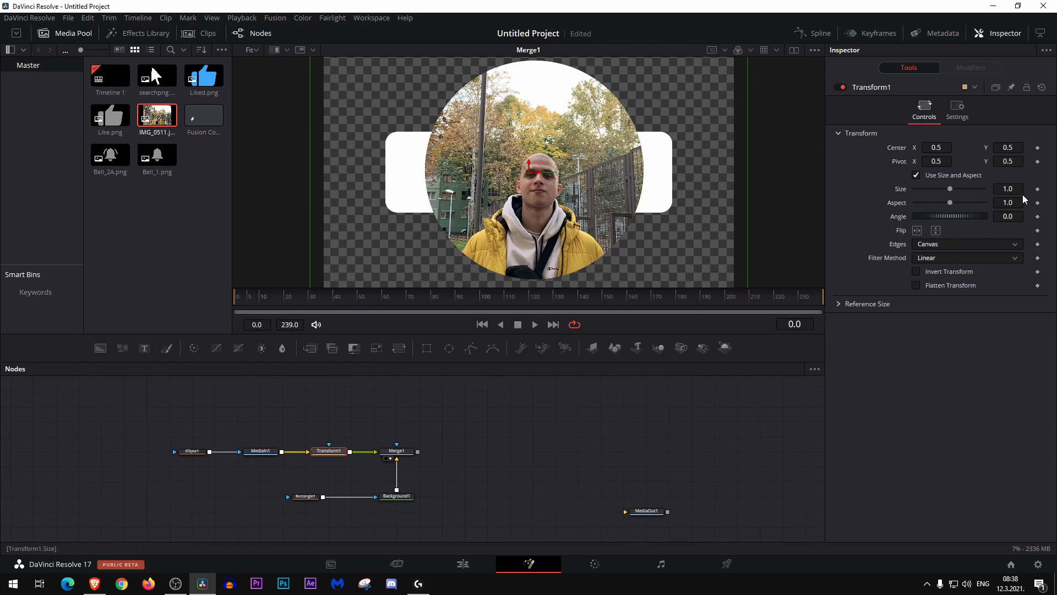
left_click_drag(950, 188, 934, 189)
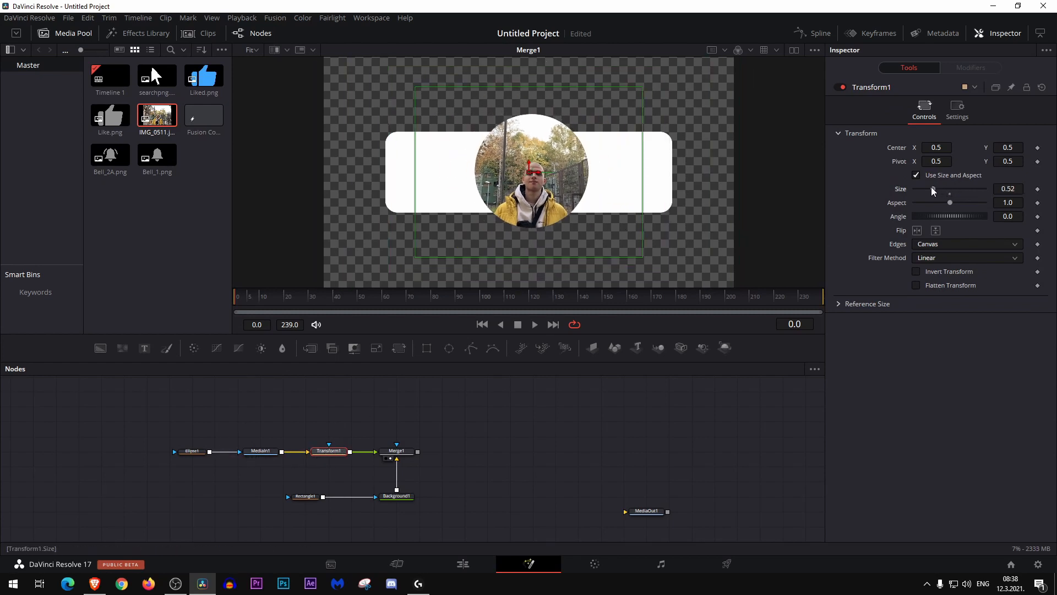
left_click_drag(529, 172, 442, 171)
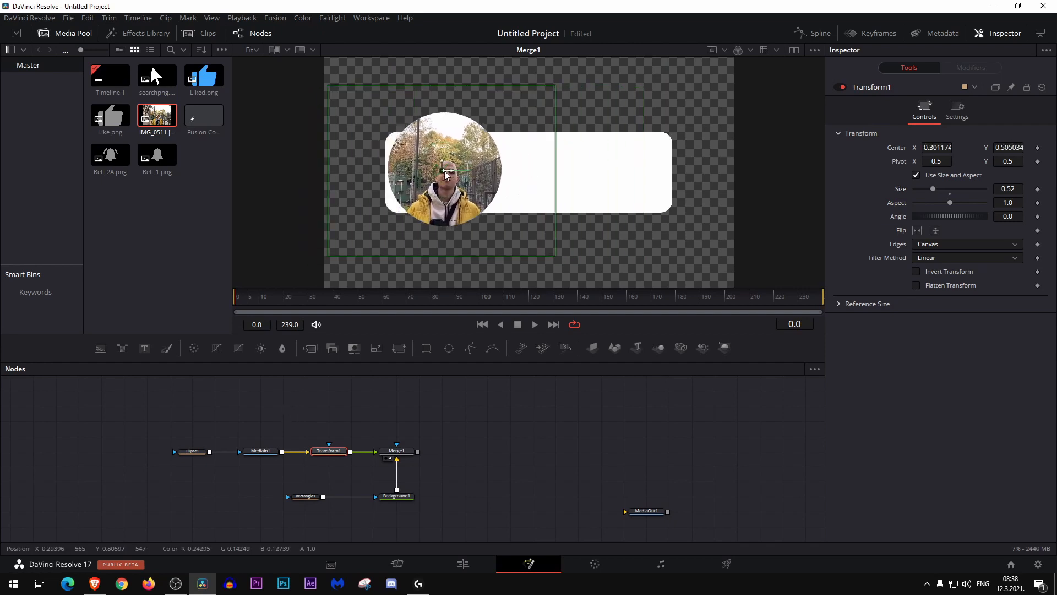
Step: Scale the profile picture's Transform to about 0.227 and center it at about X 0.261, Y 0.5 inside the white bar
left_click_drag(555, 86, 495, 130)
left_click_drag(442, 173, 424, 177)
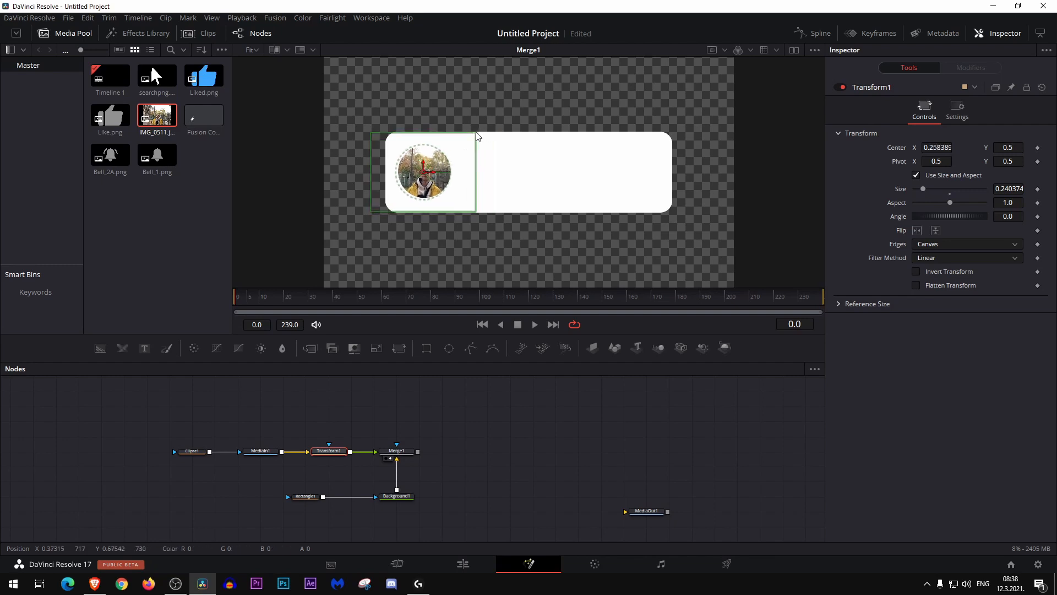
left_click_drag(476, 136, 425, 175)
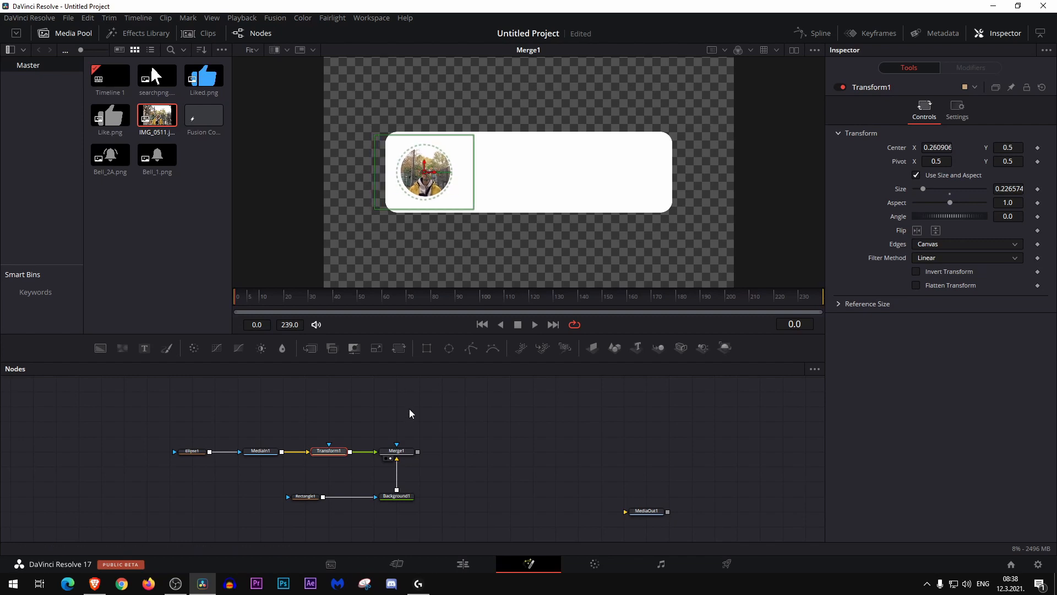
Step: Move the profile picture's Ellipse, image and Transform nodes away from the Merge node to make room between them
left_click(364, 395)
left_click_drag(346, 411, 100, 476)
left_click_drag(191, 455, 118, 457)
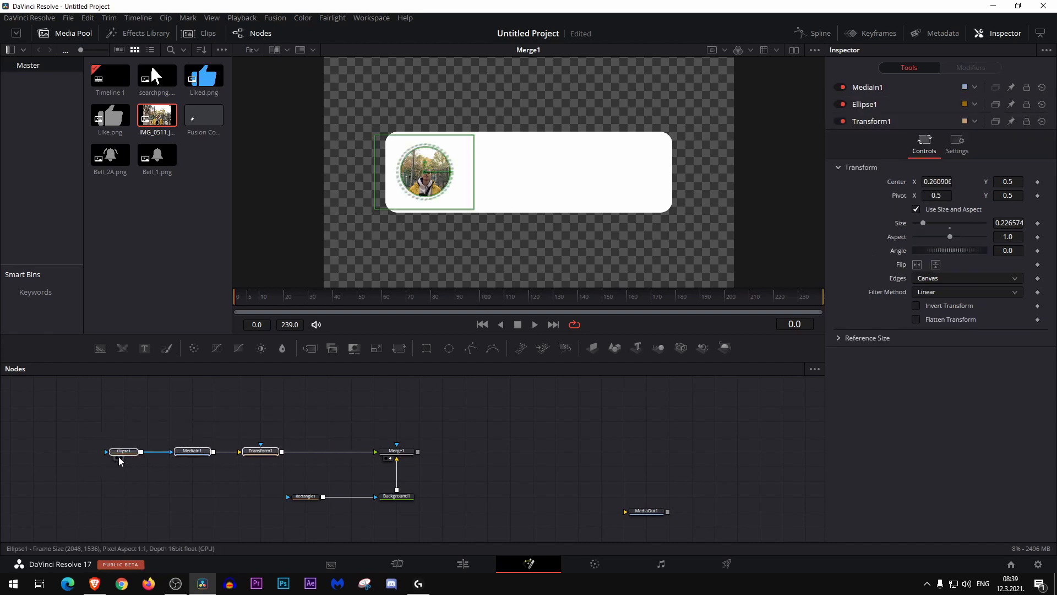
left_click_drag(237, 429, 165, 467)
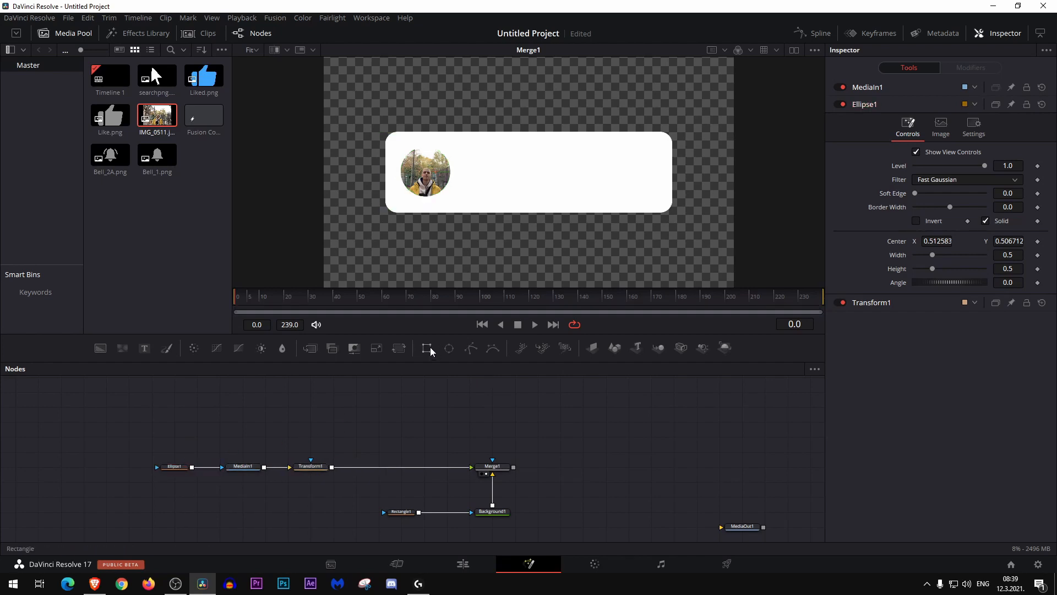
left_click_drag(354, 424, 427, 388)
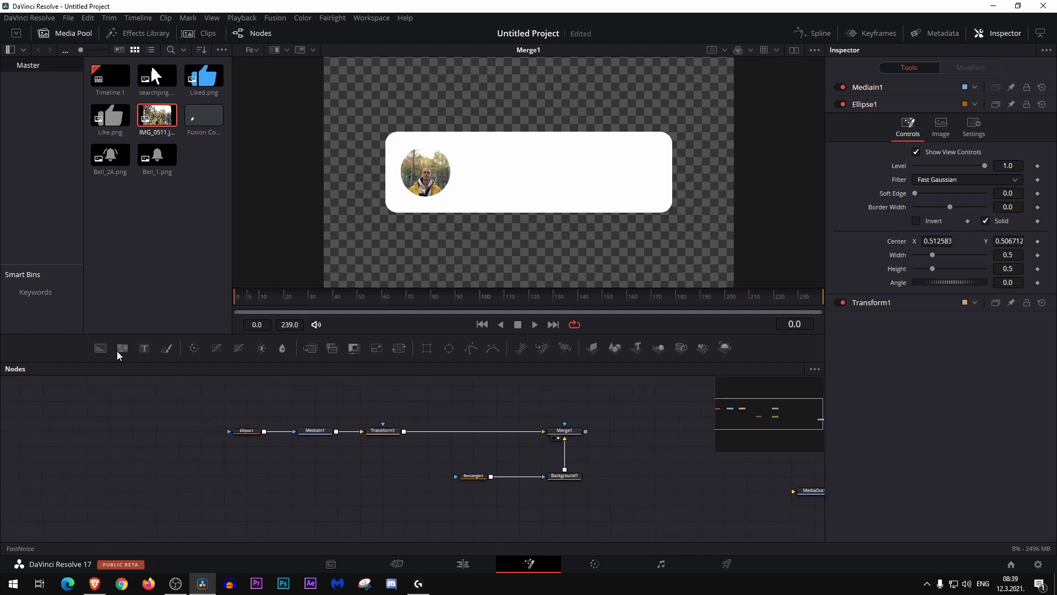
Step: Add a second Background node below the image node and show it in the viewer
left_click_drag(117, 353, 342, 529)
left_click_drag(334, 467, 333, 467)
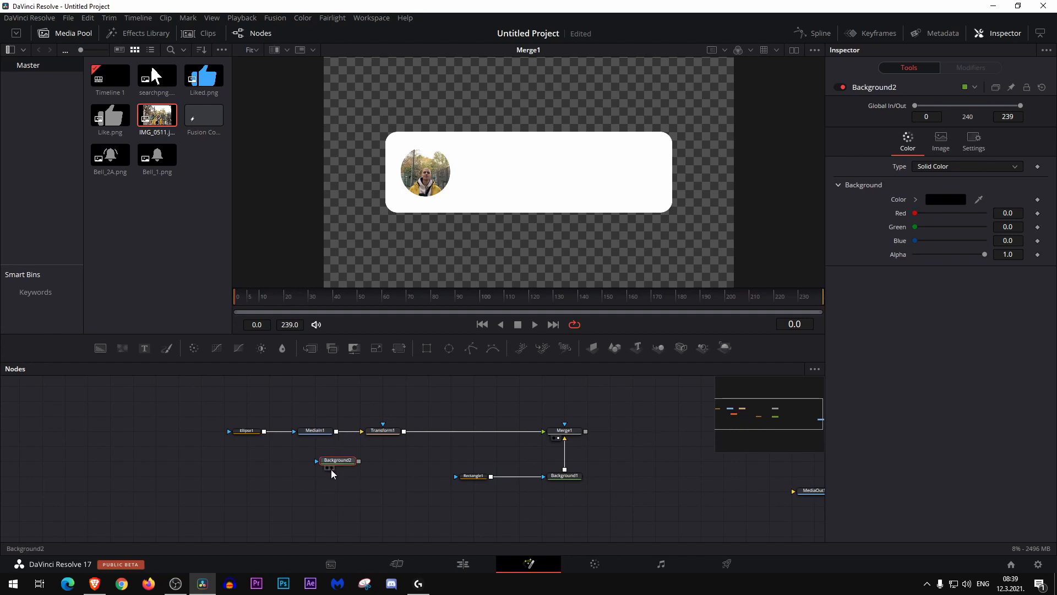
left_click(332, 468)
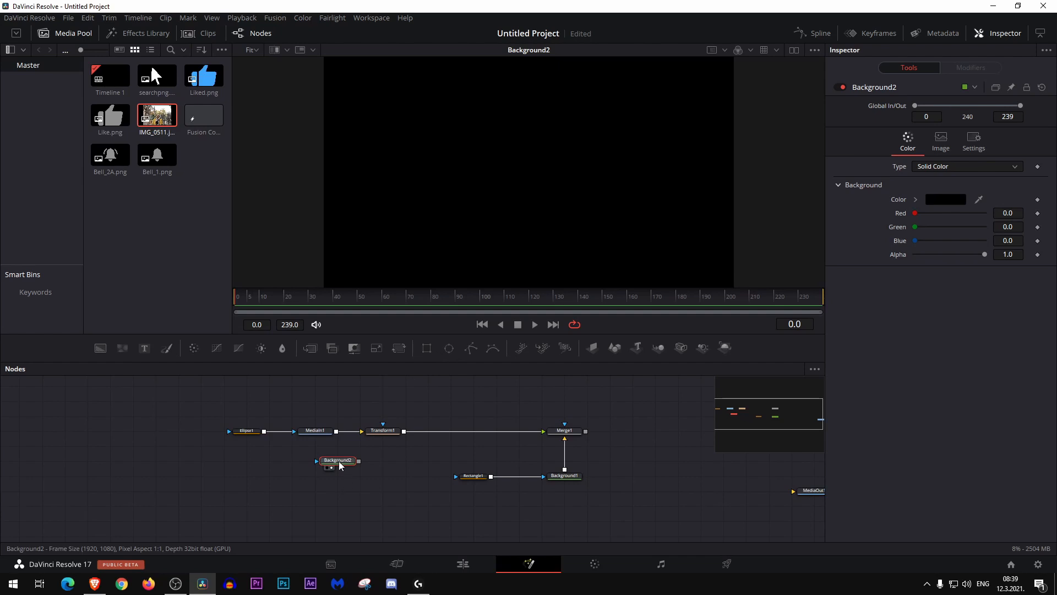
Step: Mask the new Background with an Ellipse, turn off Solid and set its border width to 0.019 to form a ring
left_click(448, 347)
left_click_drag(333, 450, 242, 464)
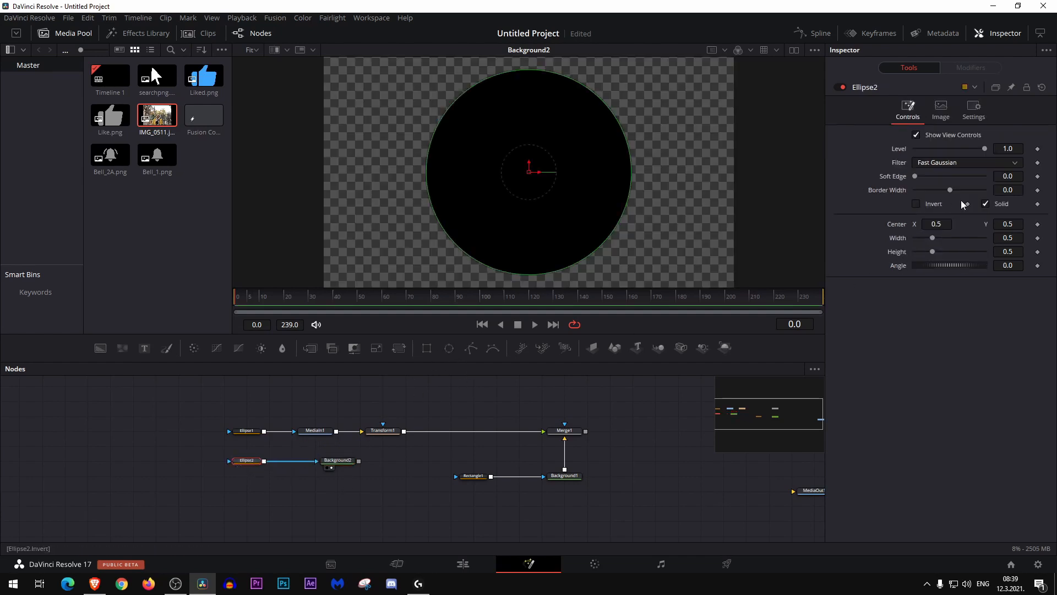
left_click(984, 205)
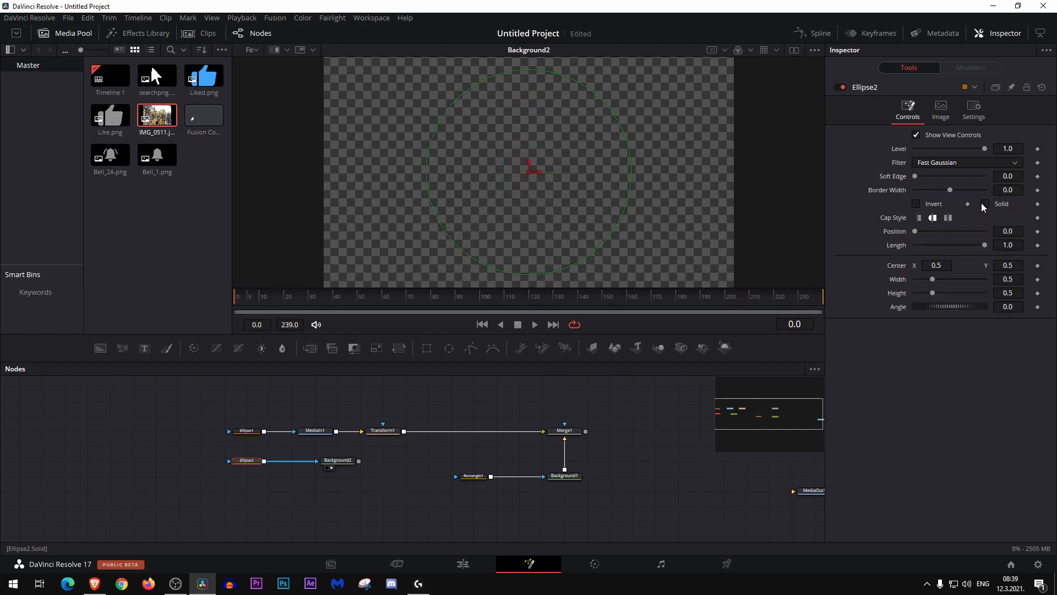
left_click_drag(948, 190, 953, 188)
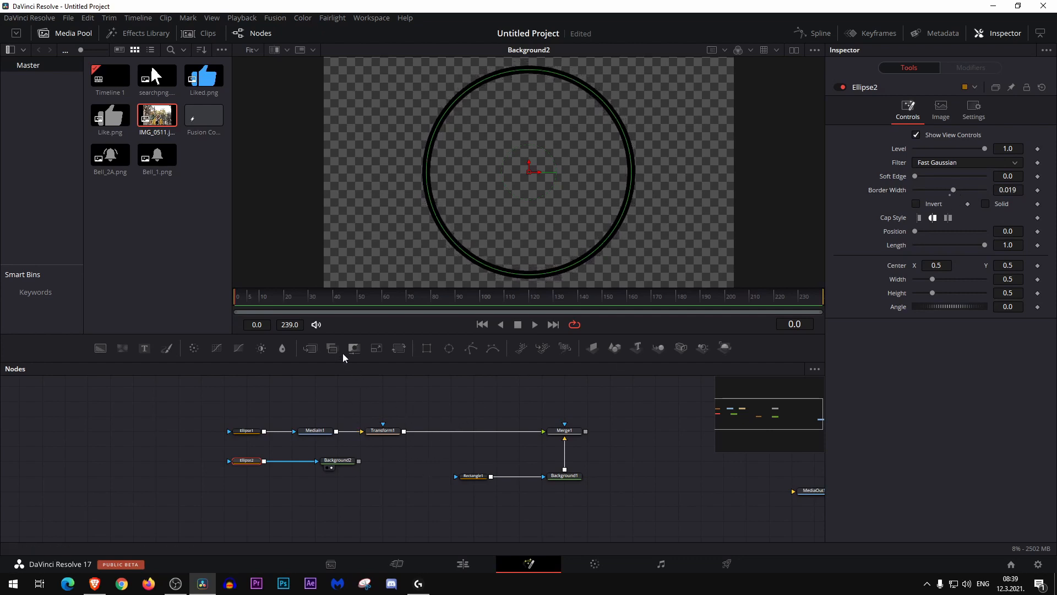
Step: Insert a Merge node after the picture's Transform, connect the ring's Background to it and view the final Merge output
left_click_drag(304, 352, 463, 430)
left_click_drag(359, 460, 474, 439)
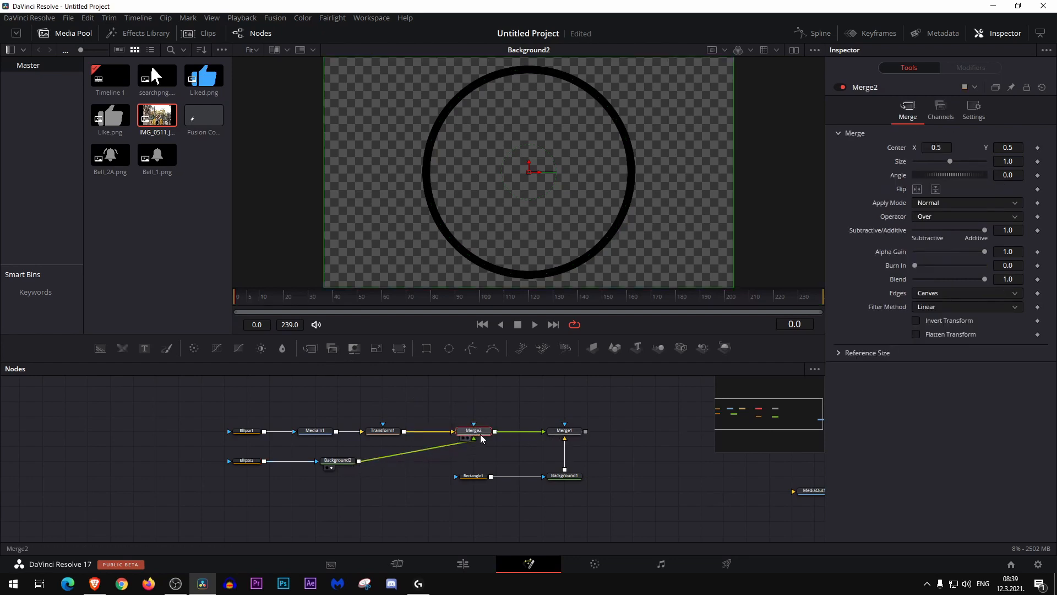
left_click(558, 438)
Step: Try to move the ring's Ellipse mask over the profile picture, to a center of about X 0.25
left_click(342, 462)
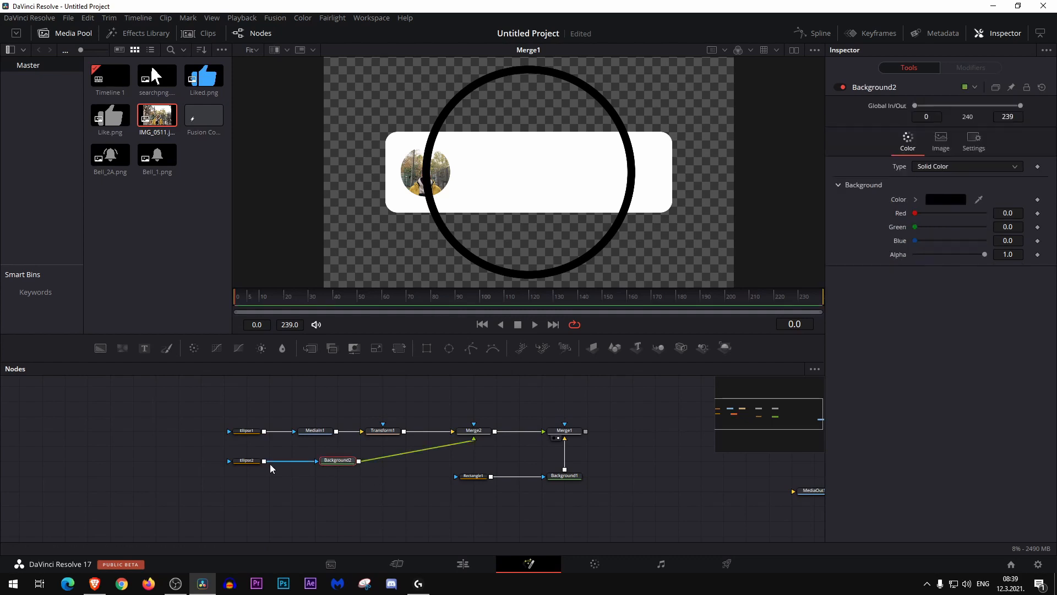
left_click(246, 461)
left_click_drag(530, 171, 427, 172)
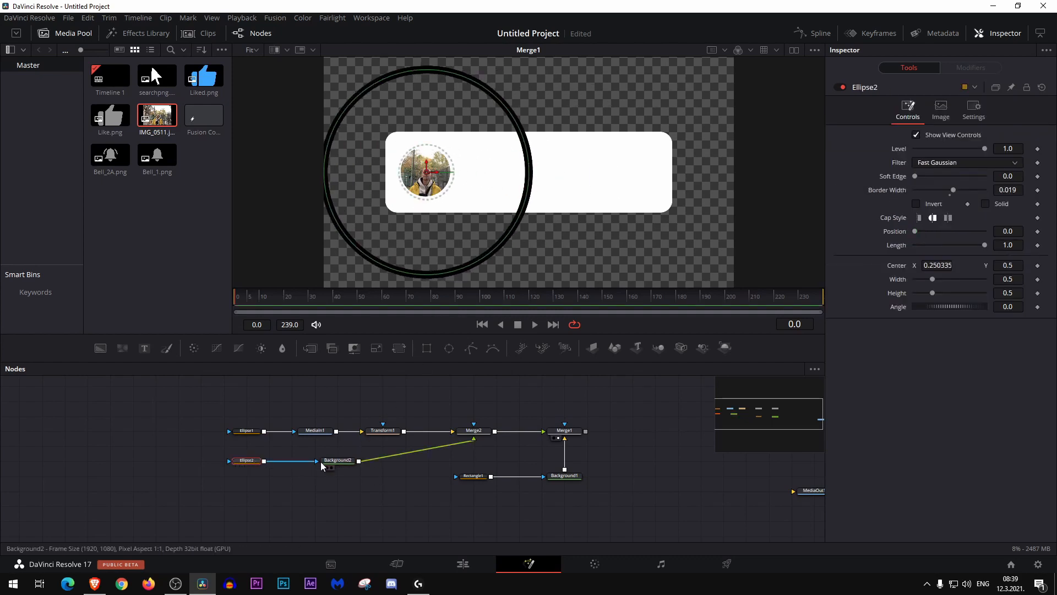
Step: Insert a Transform after the ring's Background and fit the ring around the picture with size about 0.245, center about X 0.246, Y 0.502
left_click(337, 461)
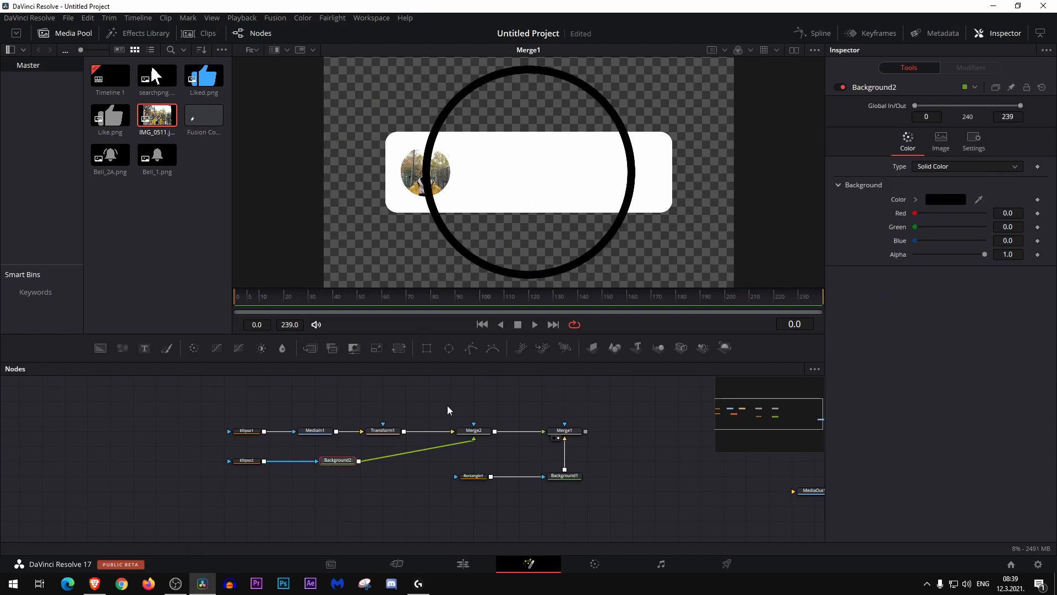
left_click(406, 349)
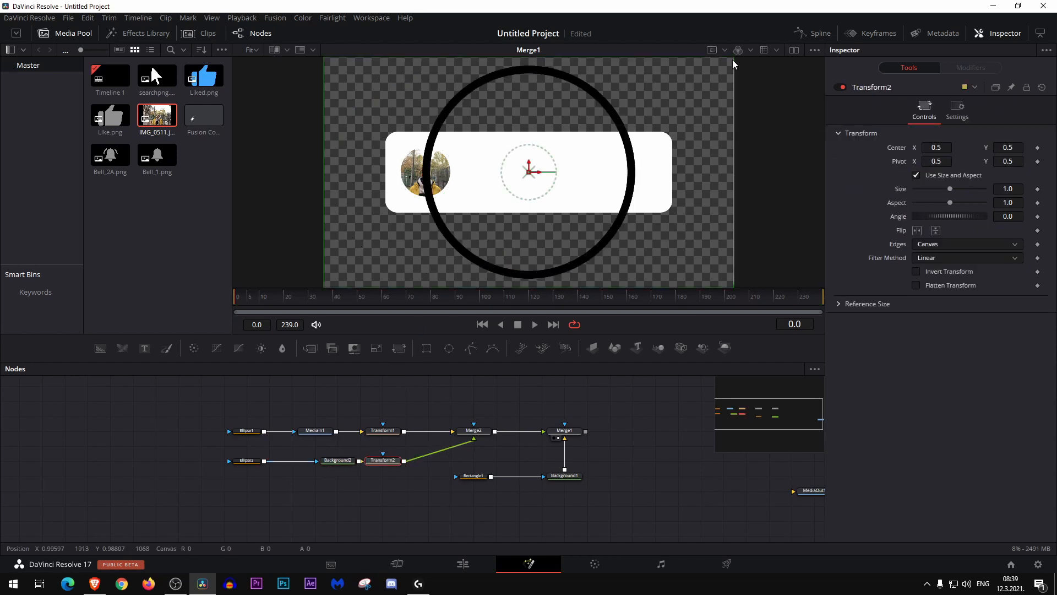
left_click_drag(732, 58, 427, 172)
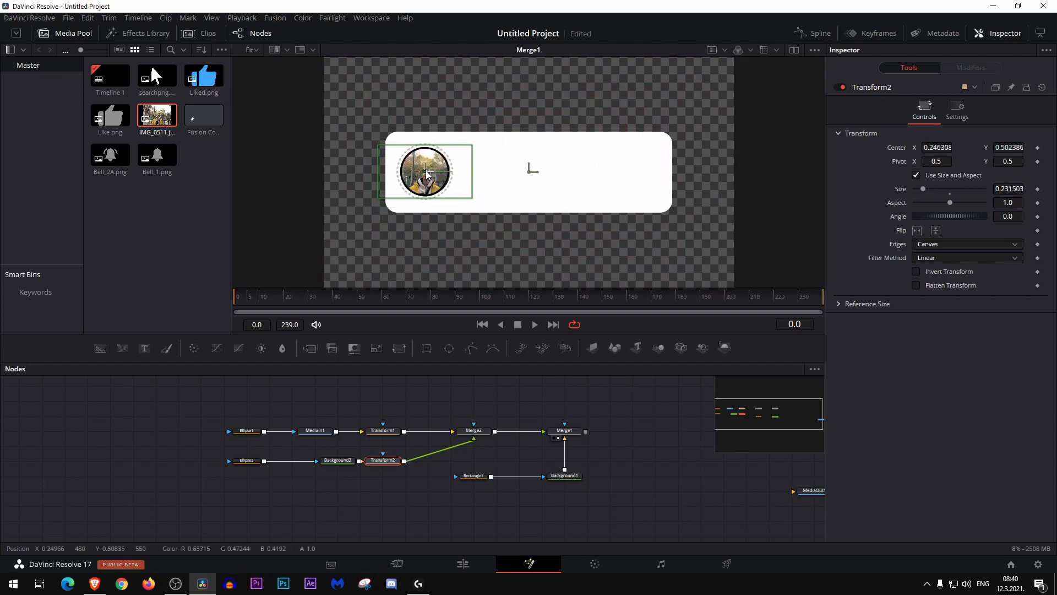
left_click_drag(474, 144, 477, 148)
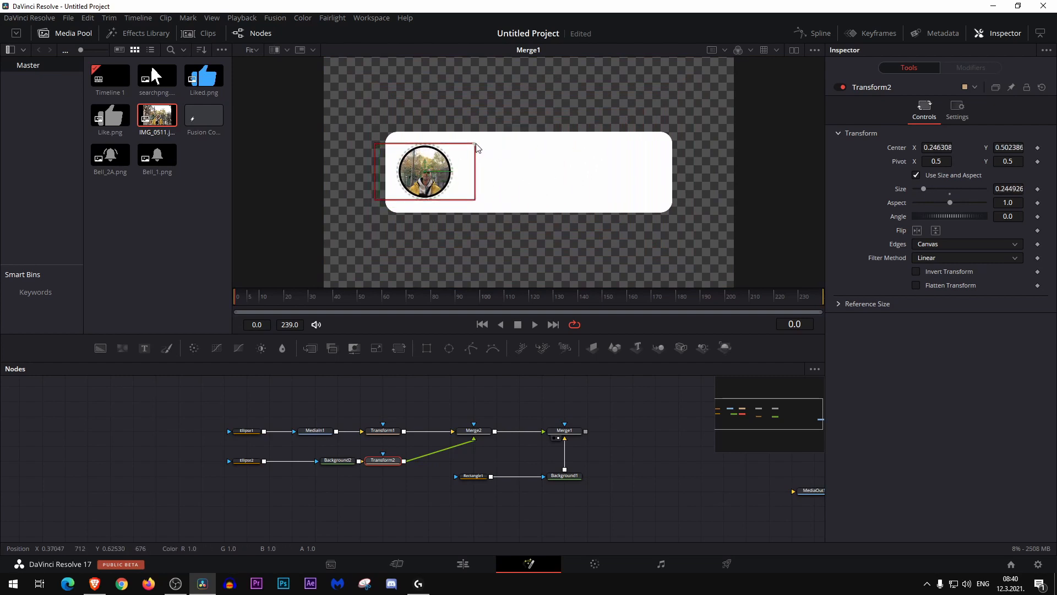
left_click_drag(422, 171, 424, 174)
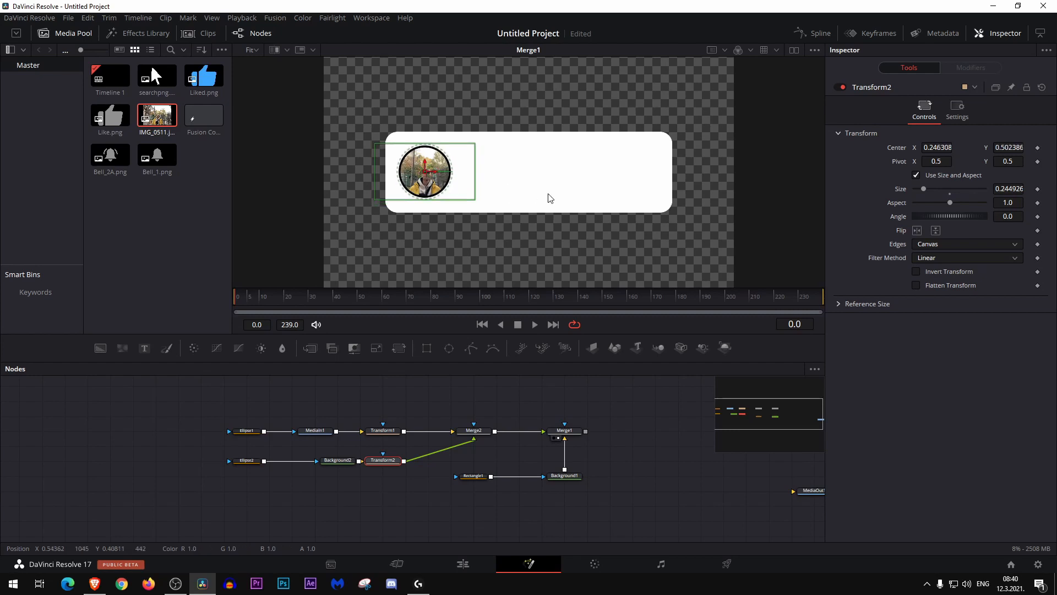
Step: Line up the ring's Background node under the image node and color the ring red
left_click_drag(328, 460, 306, 460)
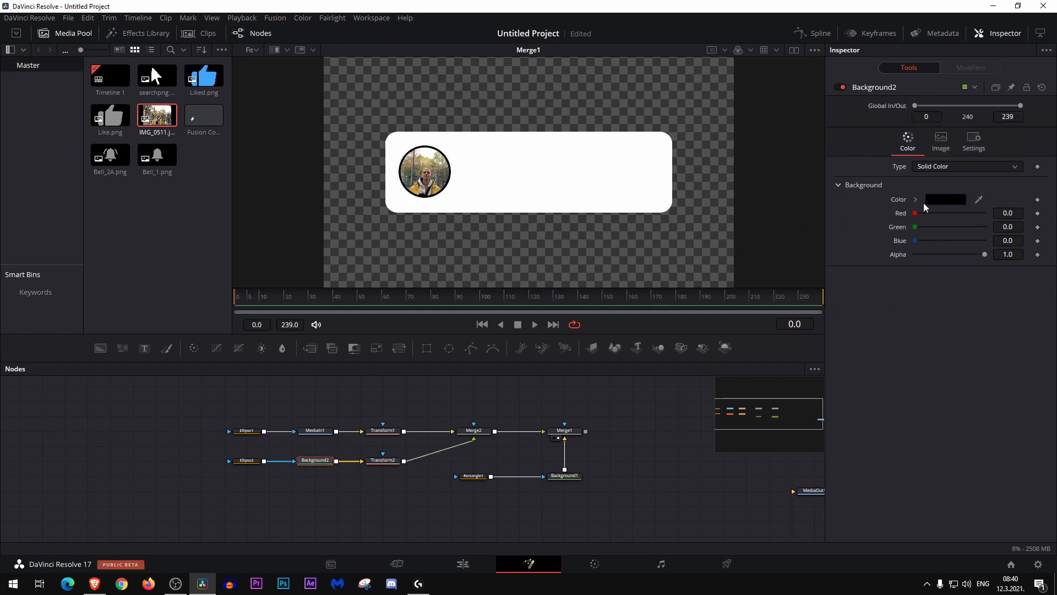
left_click_drag(913, 213, 1024, 226)
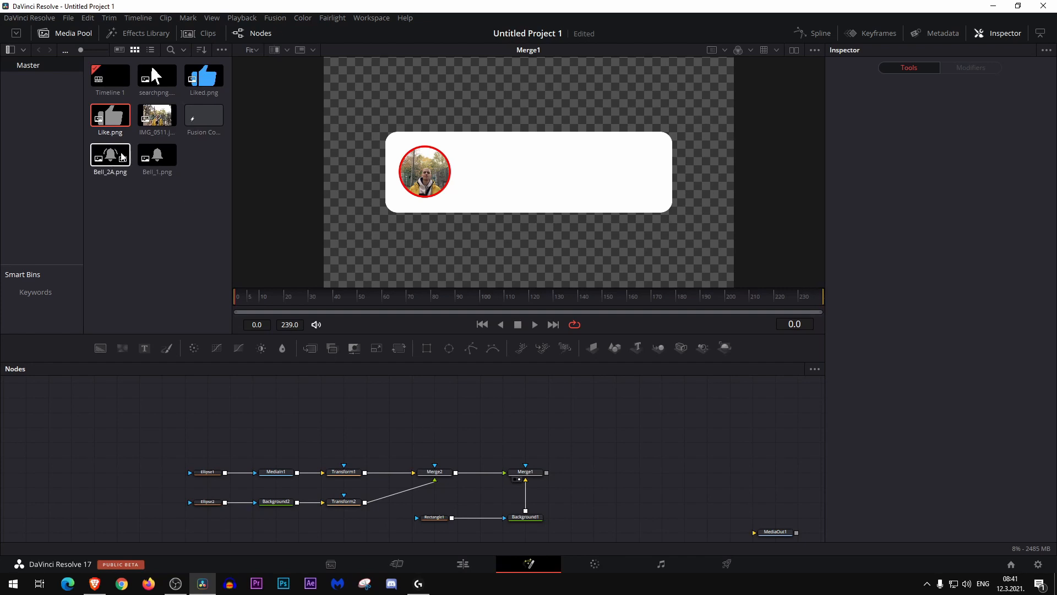
Step: Add Like.png to the node graph, merge it over the bar composition and show the new Merge in the viewer
left_click_drag(110, 116, 520, 429)
left_click_drag(551, 475, 394, 433)
left_click(516, 433)
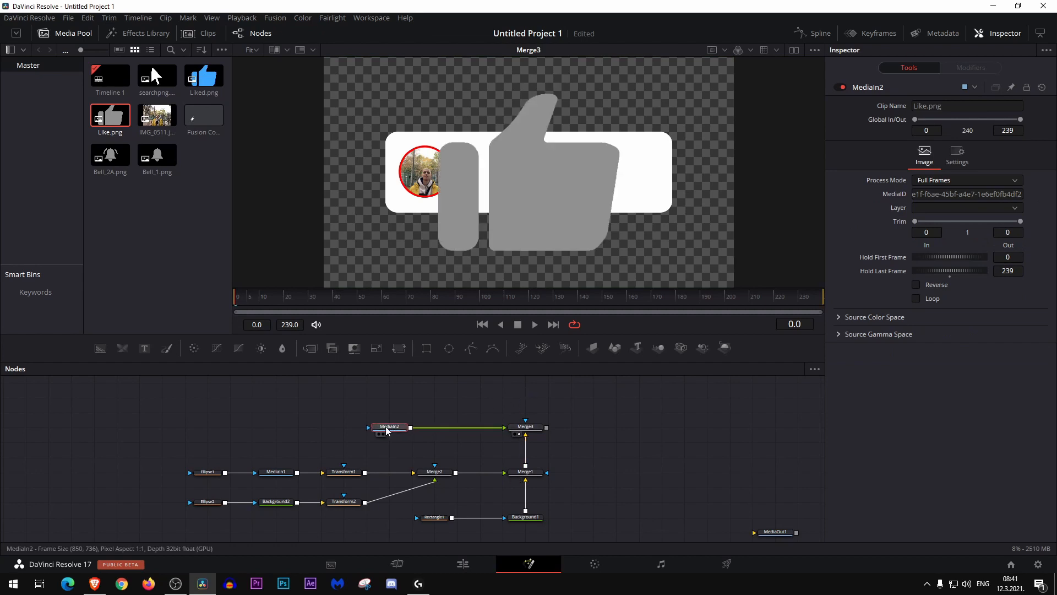
Step: Insert a Transform after Like.png, setting its size to about 0.111 and center to about X 0.206, Y 0.542 beside the profile picture
left_click(396, 350)
left_click_drag(389, 427, 344, 427)
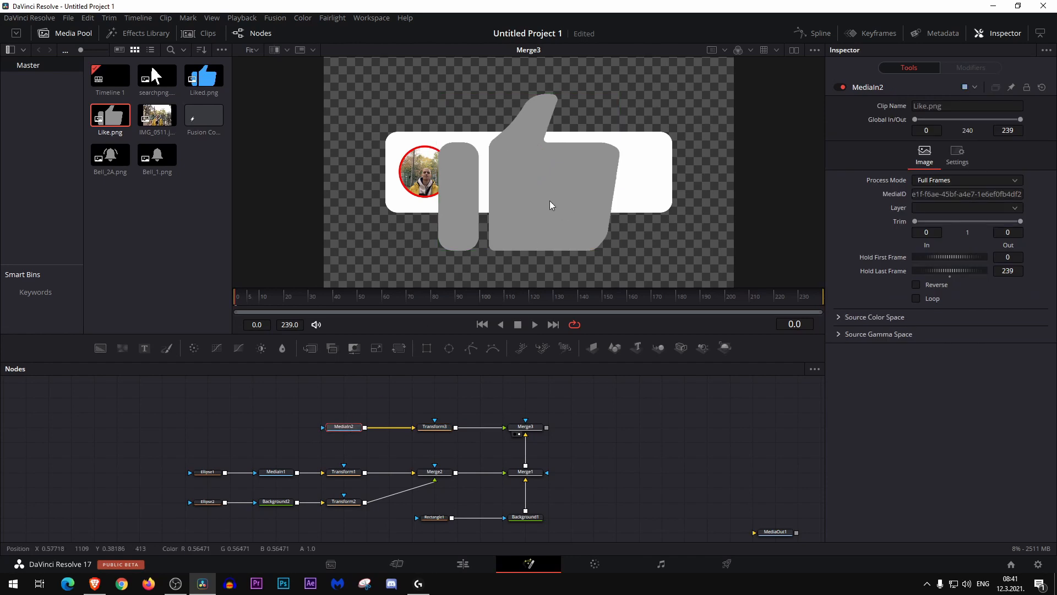
left_click(439, 427)
left_click_drag(620, 92, 477, 169)
left_click(546, 385)
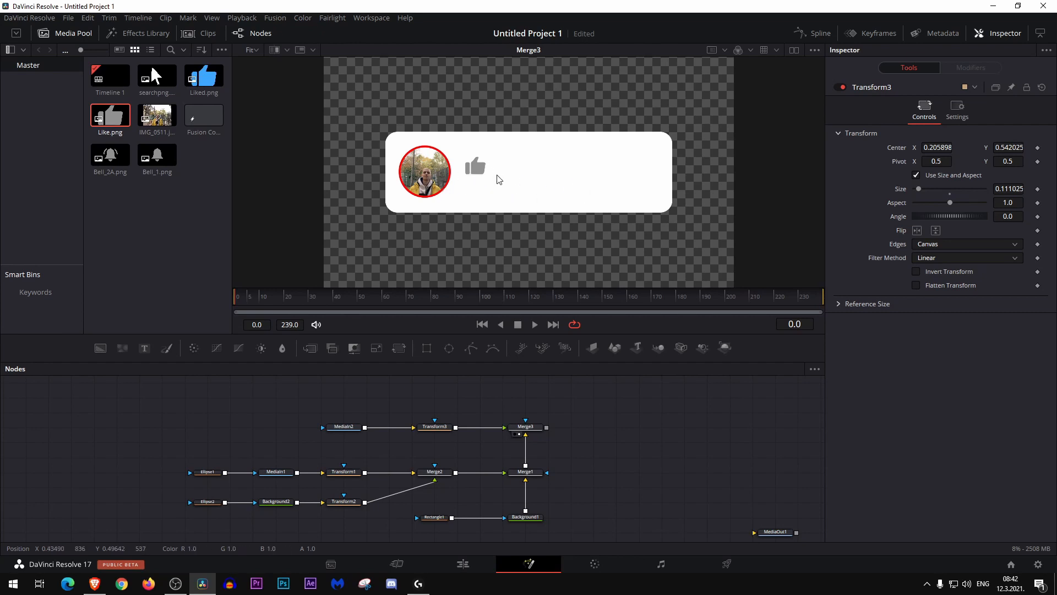
Step: Move the Like.png and Transform nodes away from their Merge and insert another Merge node in between
left_click(344, 427)
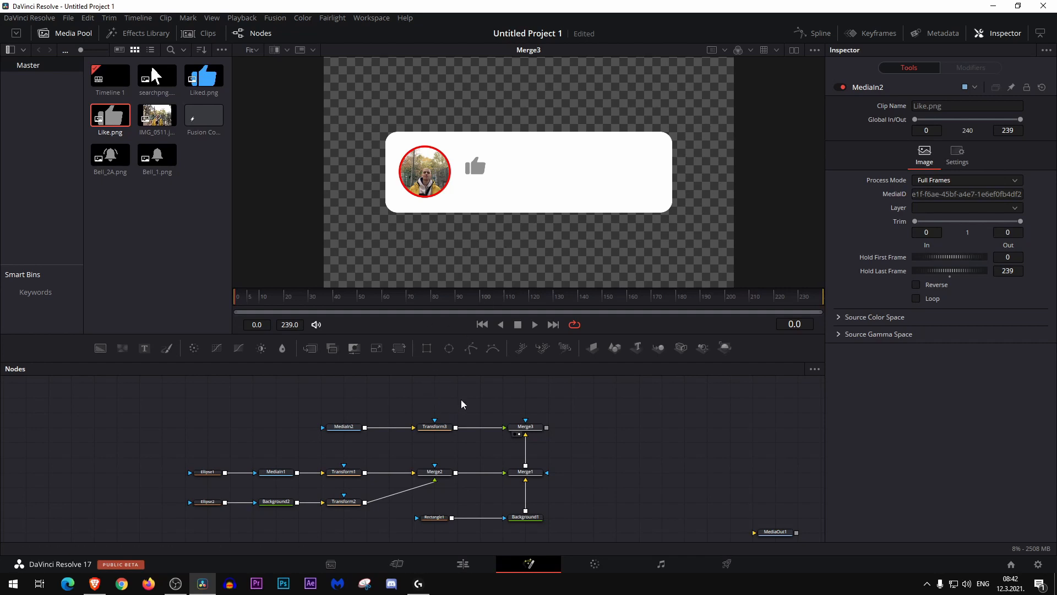
left_click_drag(461, 399, 299, 428)
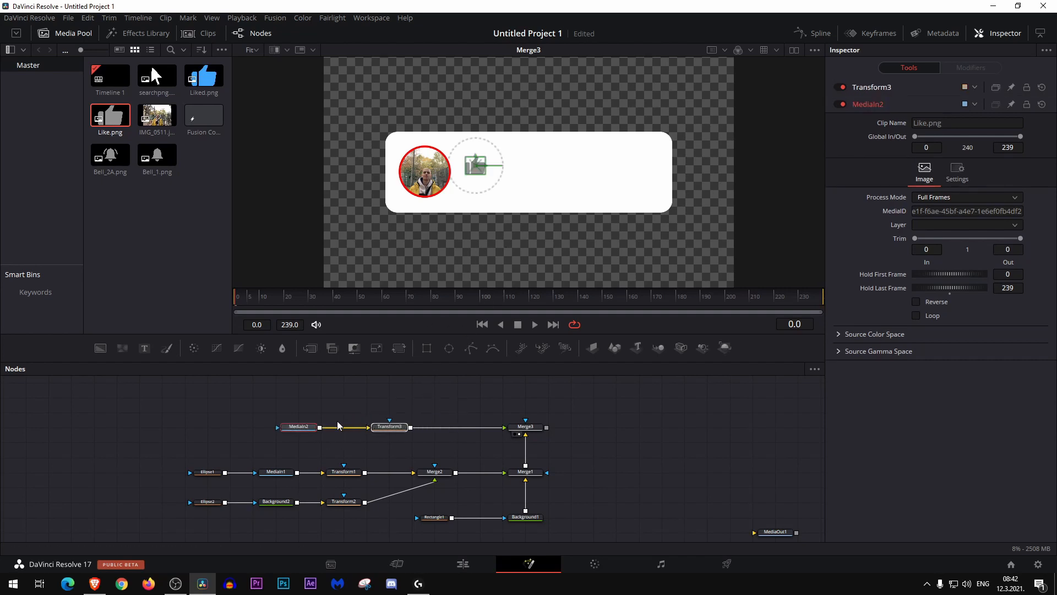
left_click(405, 381)
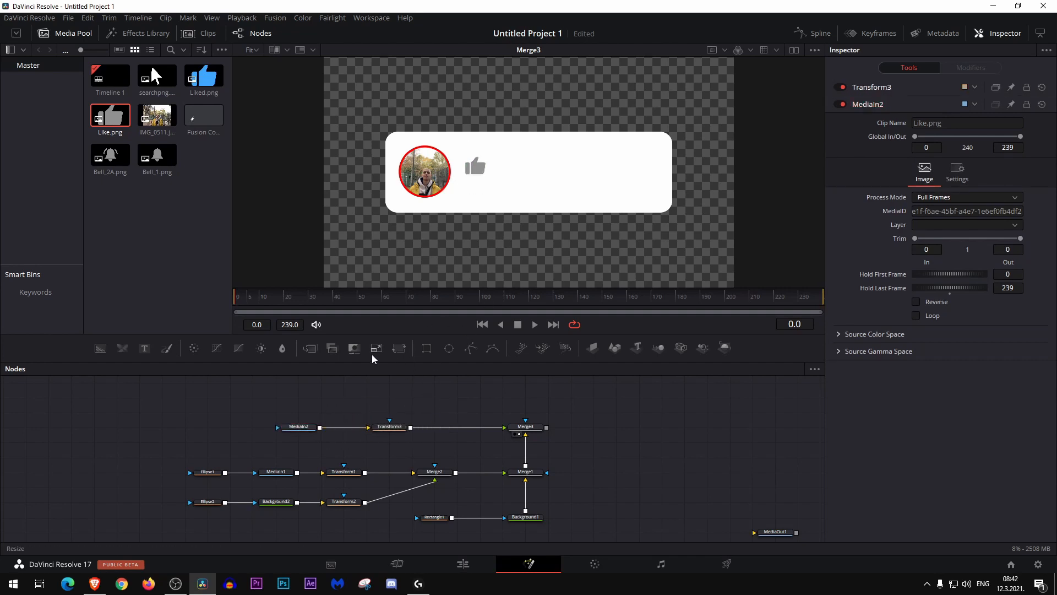
left_click_drag(313, 350, 455, 434)
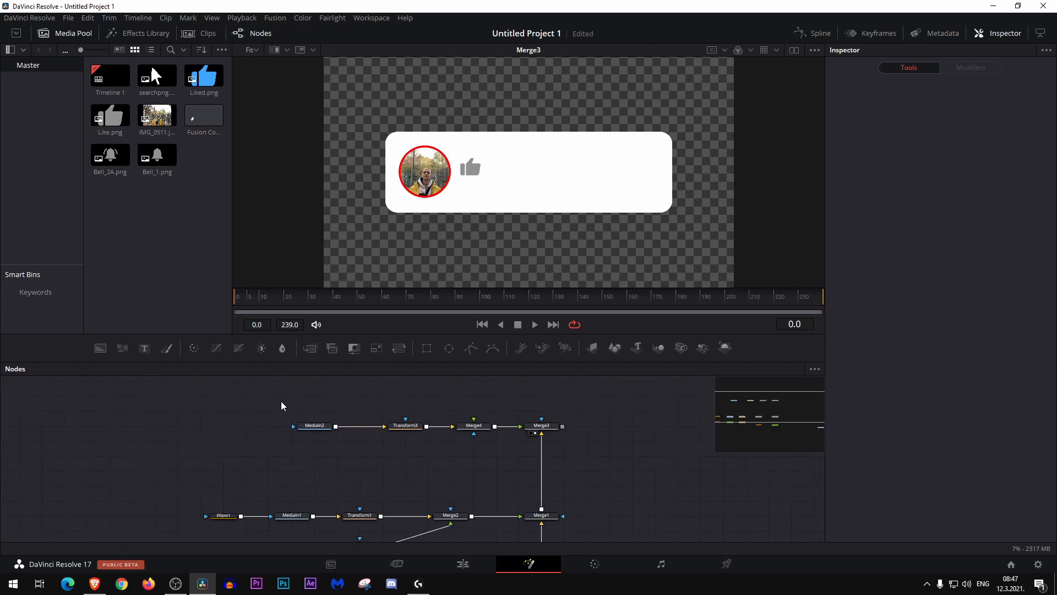
Step: Duplicate the Like.png and Transform nodes and connect the copy to the inserted Merge node's foreground
left_click_drag(281, 406, 418, 458)
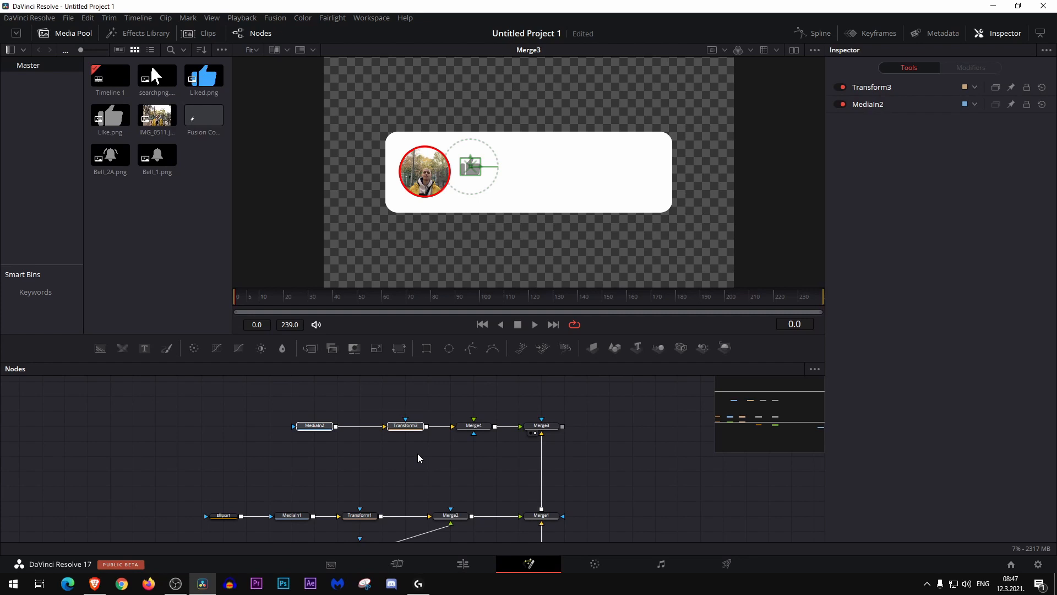
key("ctrl+c")
key("ctrl+v")
left_click_drag(401, 447, 473, 419)
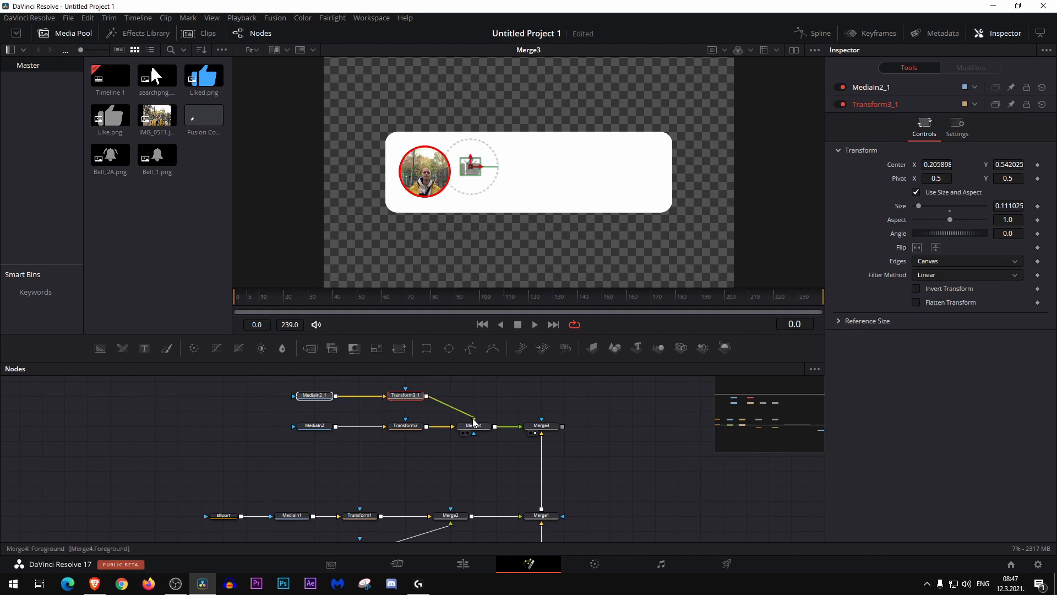
Step: Move the copied thumb to about X 0.412, Y 0.532 and flip it horizontally and vertically into a dislike icon
left_click_drag(470, 165, 510, 170)
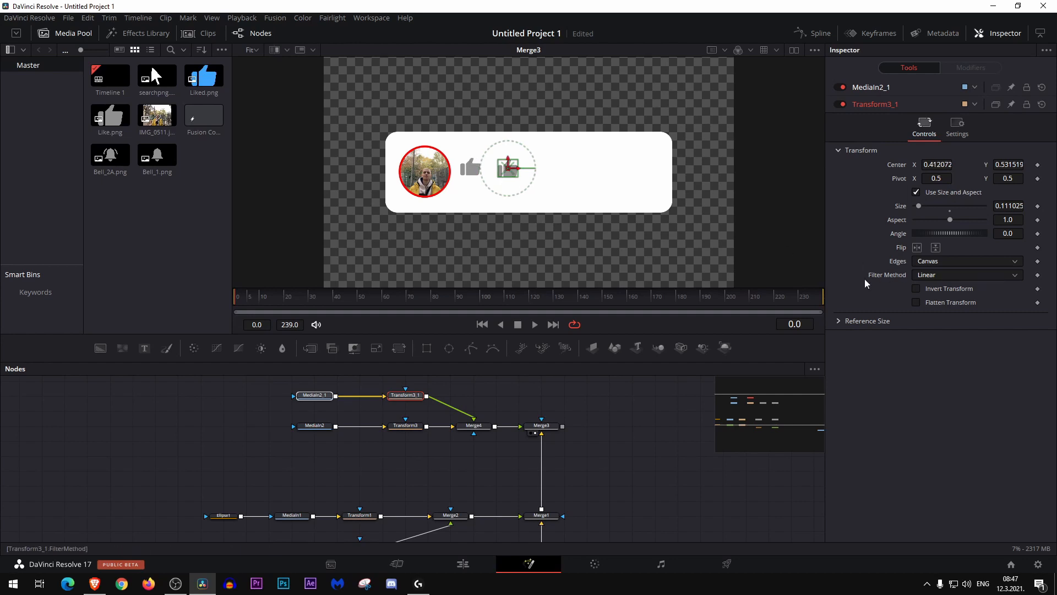
left_click(936, 247)
left_click(489, 402)
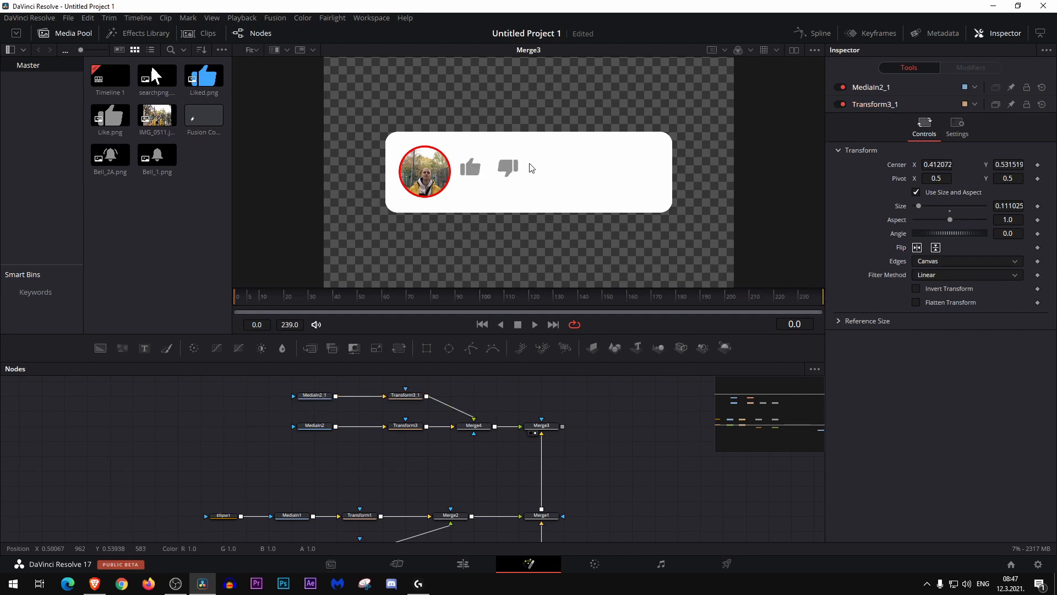
Step: Add a third Background node above the icon nodes and merge it over the existing composition
left_click_drag(490, 409, 504, 476)
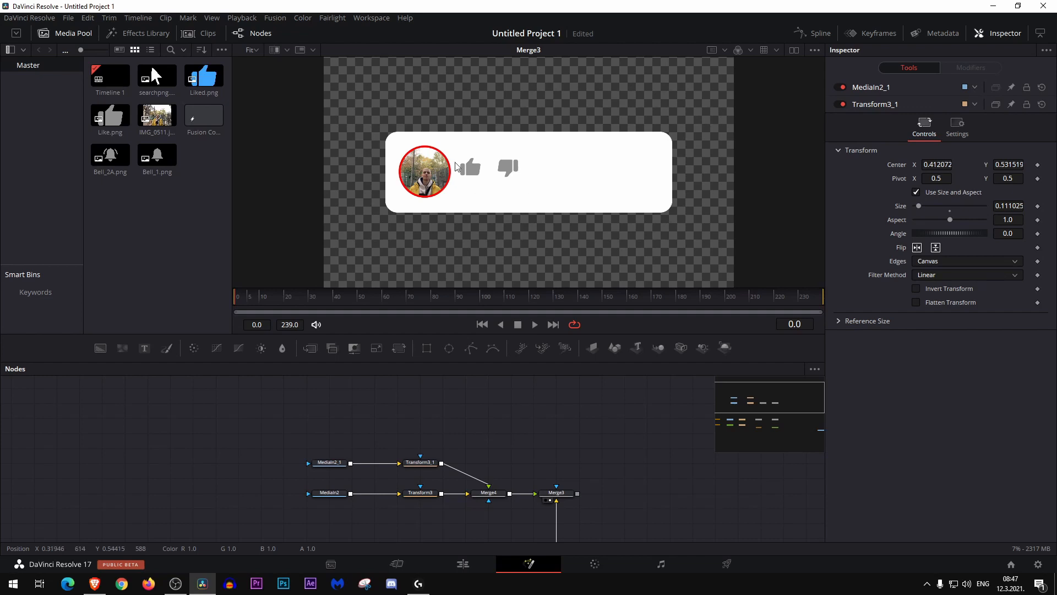
left_click_drag(484, 411, 466, 430)
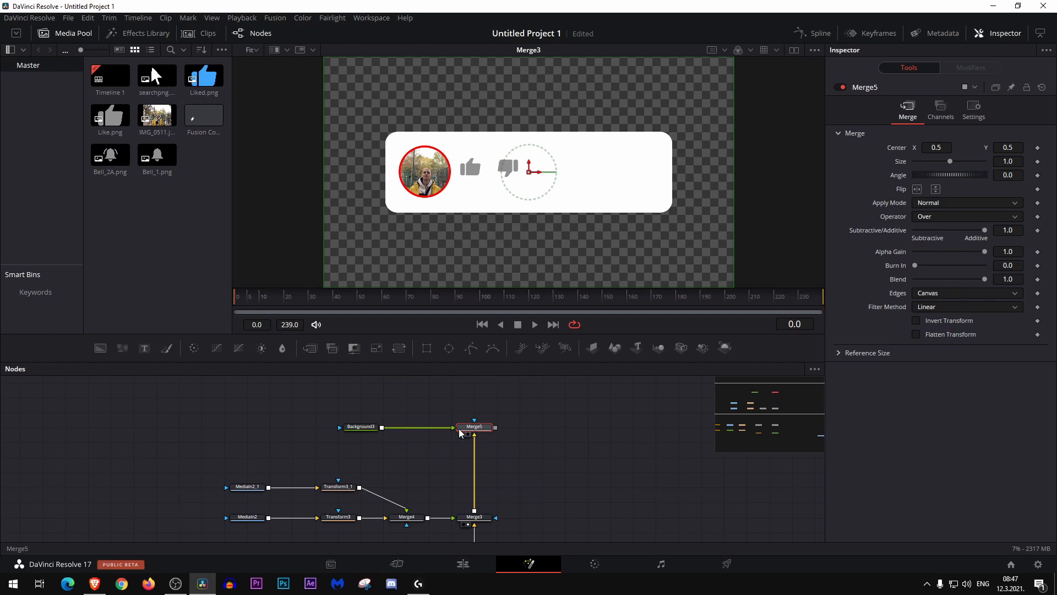
left_click_drag(365, 394, 432, 441)
Step: Mask the third Background with a Rectangle placed before it and show the resulting merge in the viewer
left_click(427, 475)
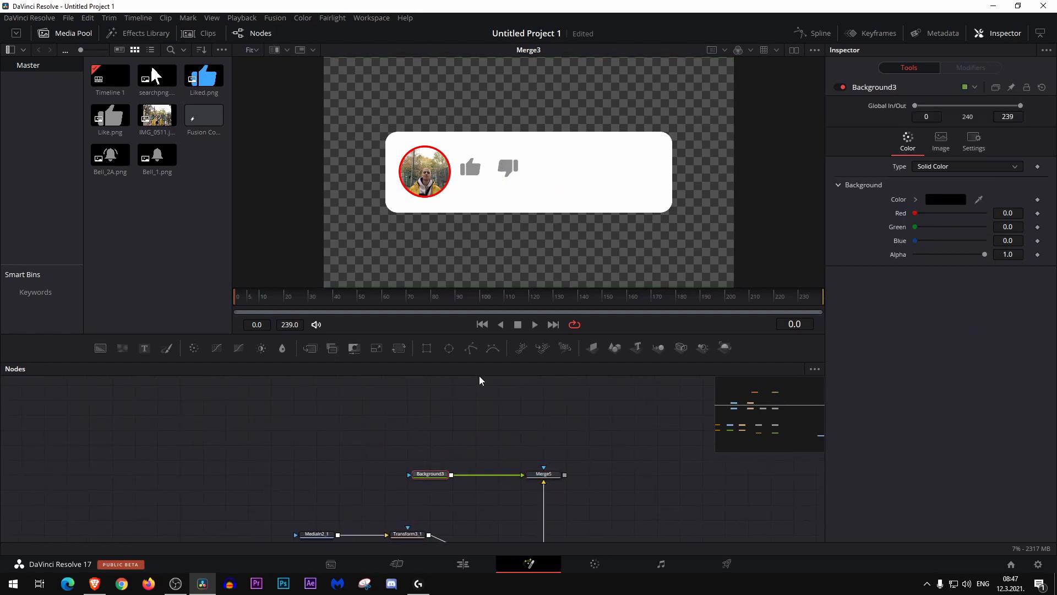
left_click(423, 346)
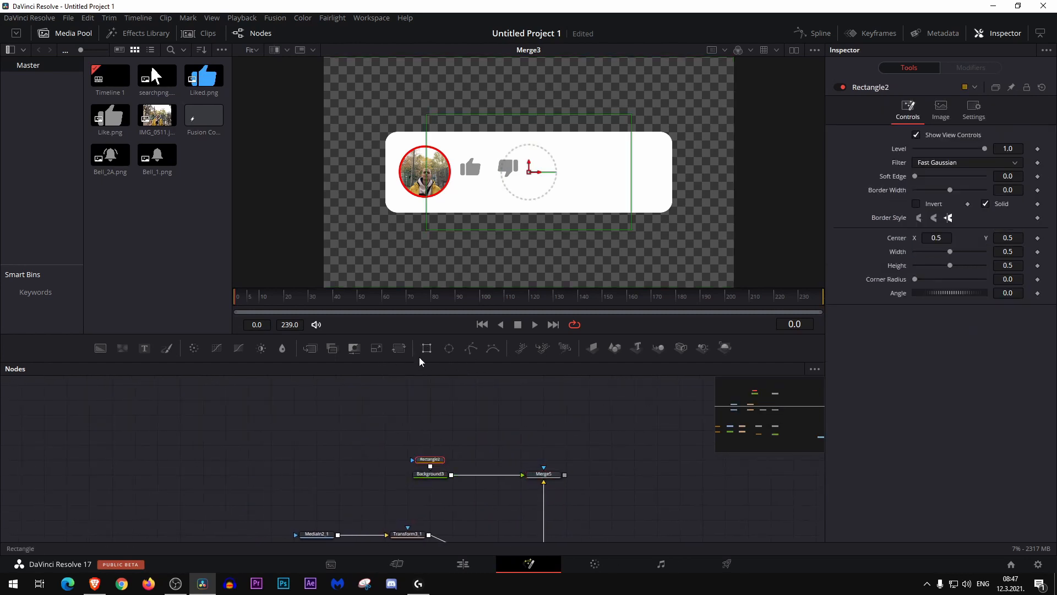
left_click_drag(424, 469, 353, 481)
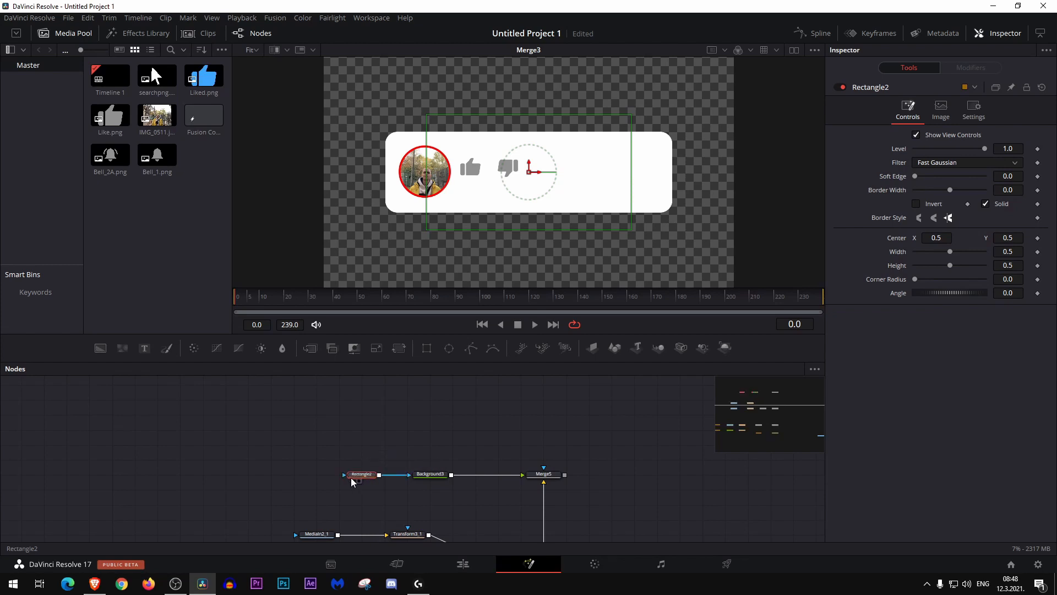
left_click(536, 482)
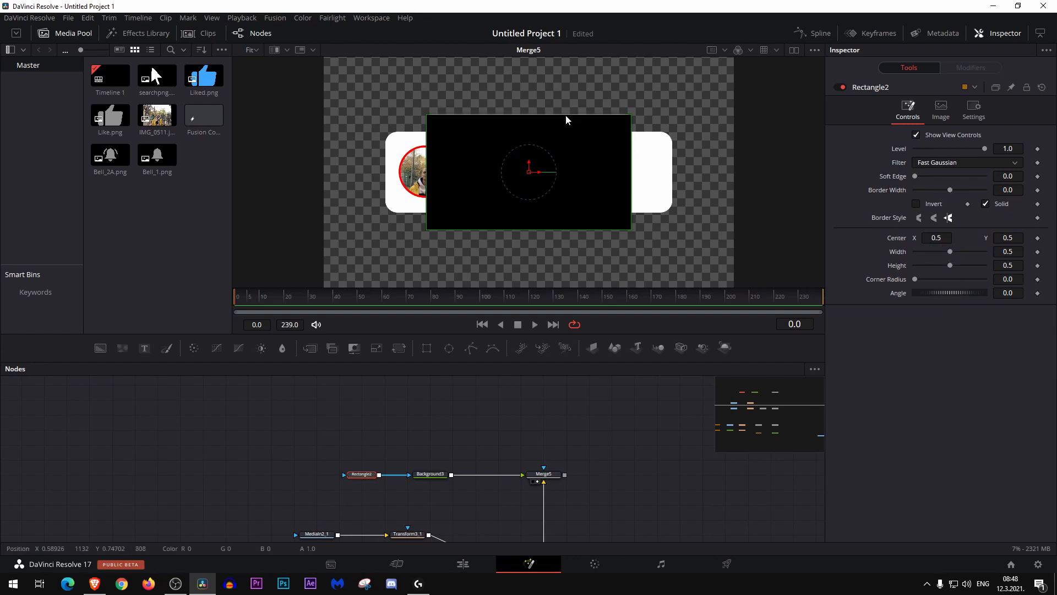
Step: Shape the mask into a line about 0.156 wide and 0.008 high beneath the thumbs and colour its Background with the icons' grey
left_click_drag(566, 115, 556, 173)
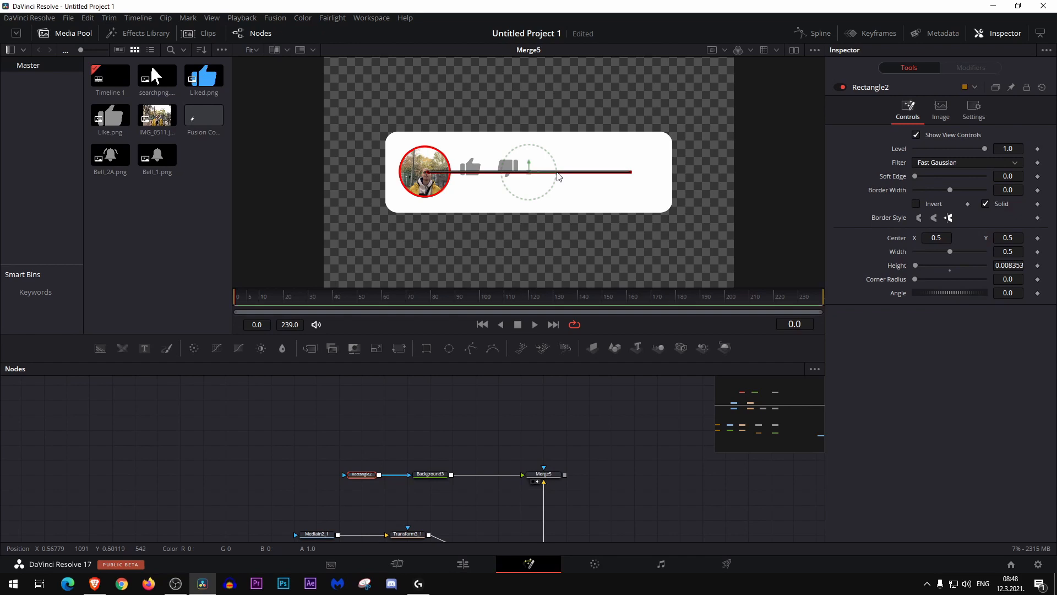
left_click_drag(633, 178, 528, 174)
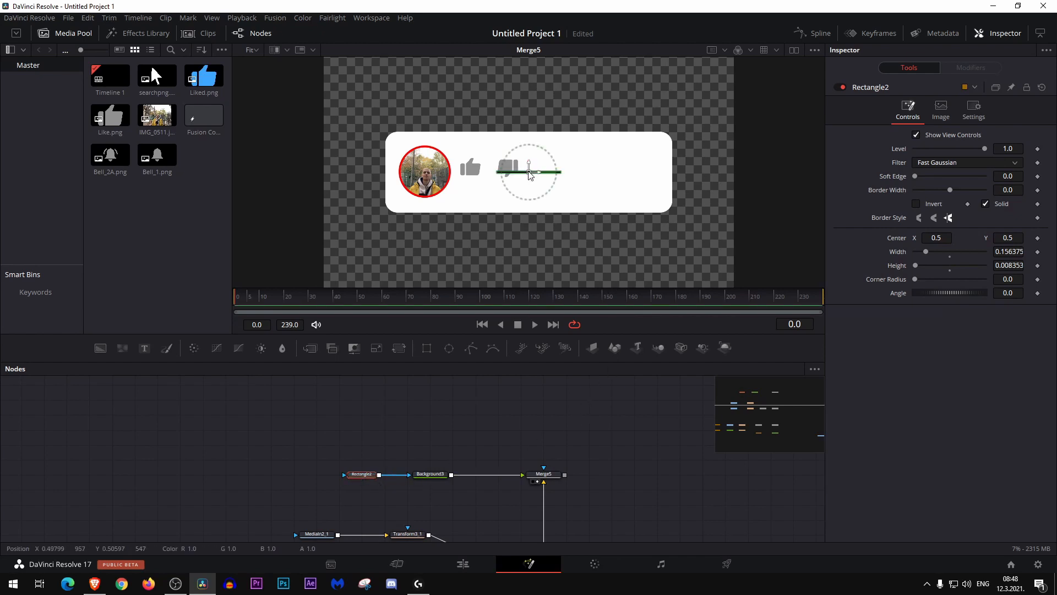
left_click_drag(529, 174, 491, 189)
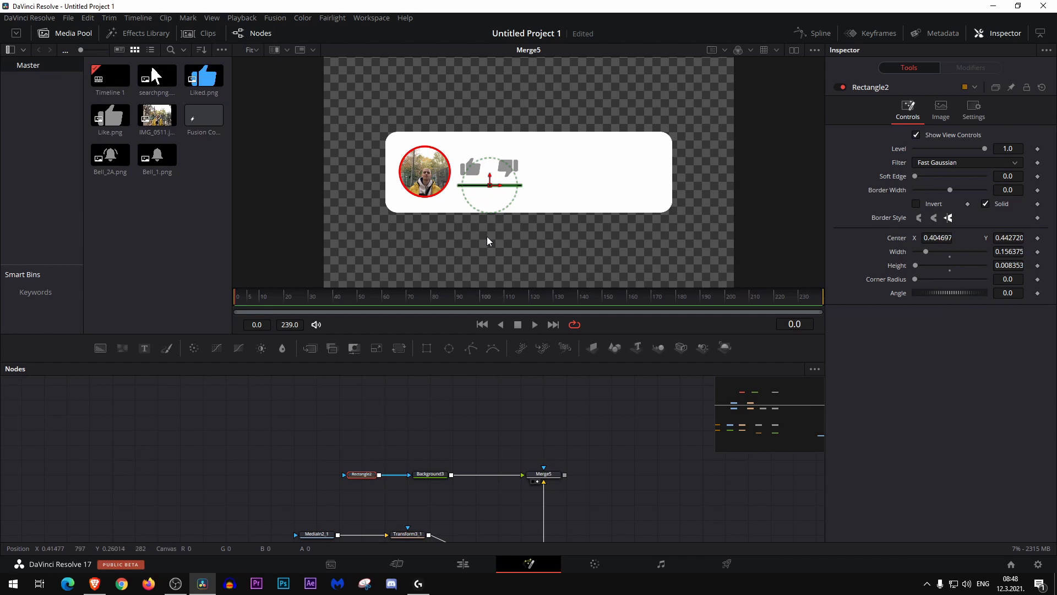
left_click(430, 473)
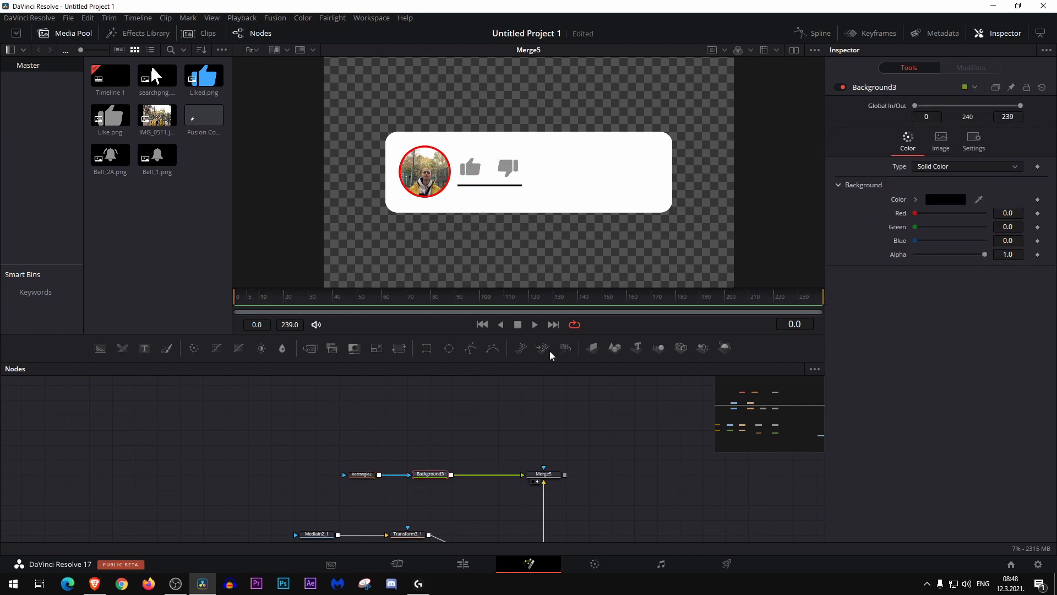
left_click_drag(978, 203, 513, 161)
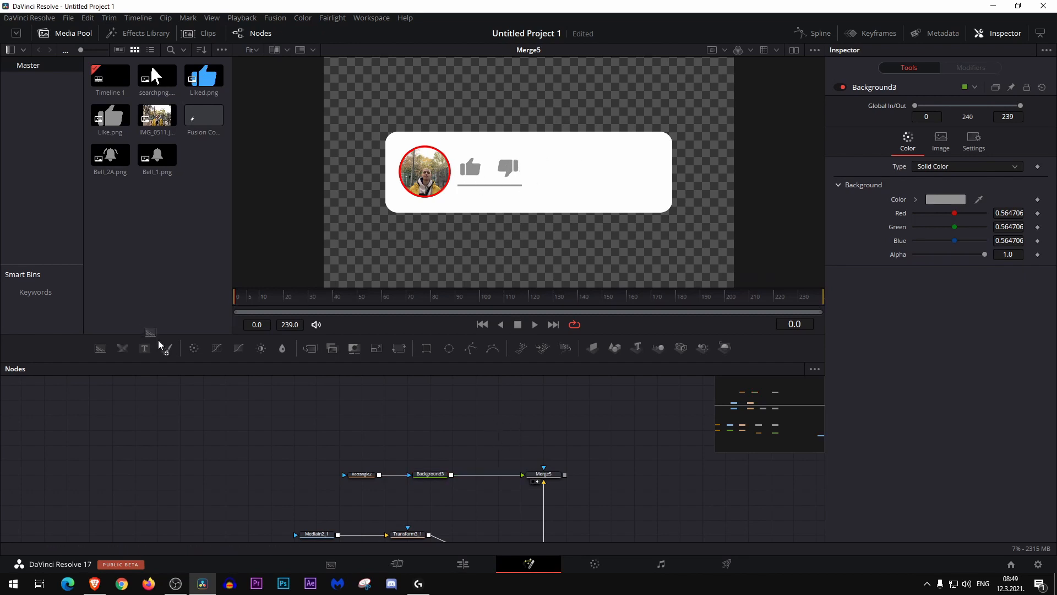
Step: Add a fourth Background node above the grey line's nodes
left_click_drag(145, 348, 142, 354)
left_click_drag(282, 378, 438, 445)
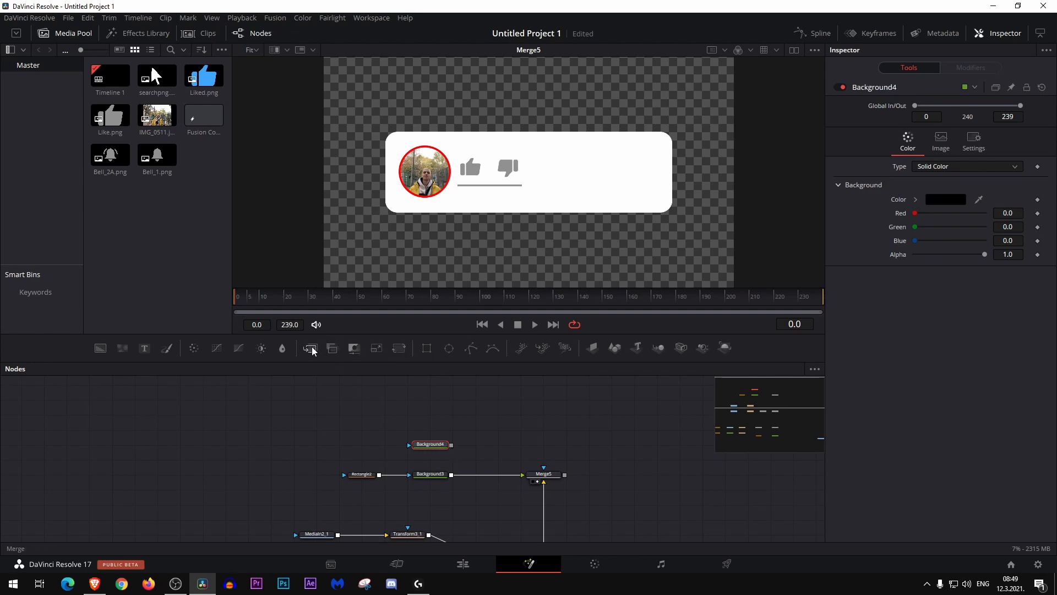
left_click(398, 348)
left_click_drag(477, 445, 352, 447)
left_click(429, 445)
left_click_drag(451, 444, 543, 468)
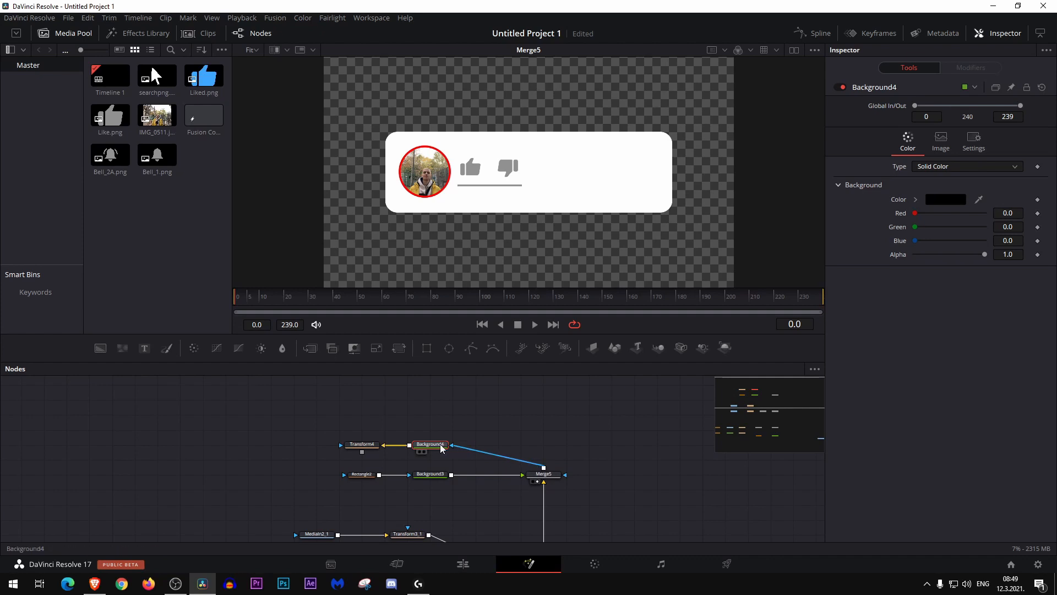
key("ctrl+z")
key("ctrl+z")
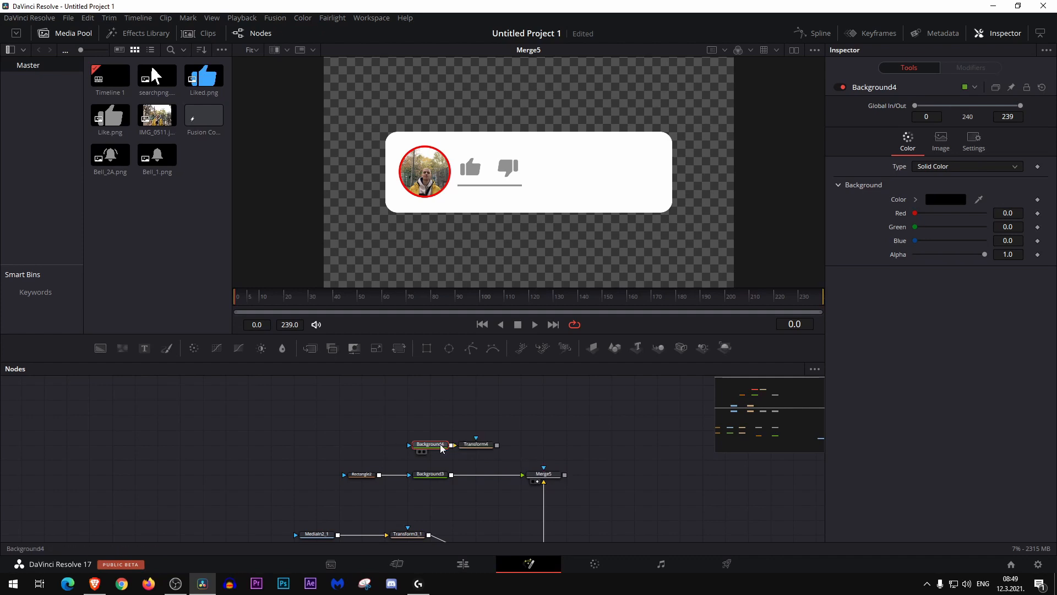
key("ctrl+z")
left_click_drag(451, 445, 544, 468)
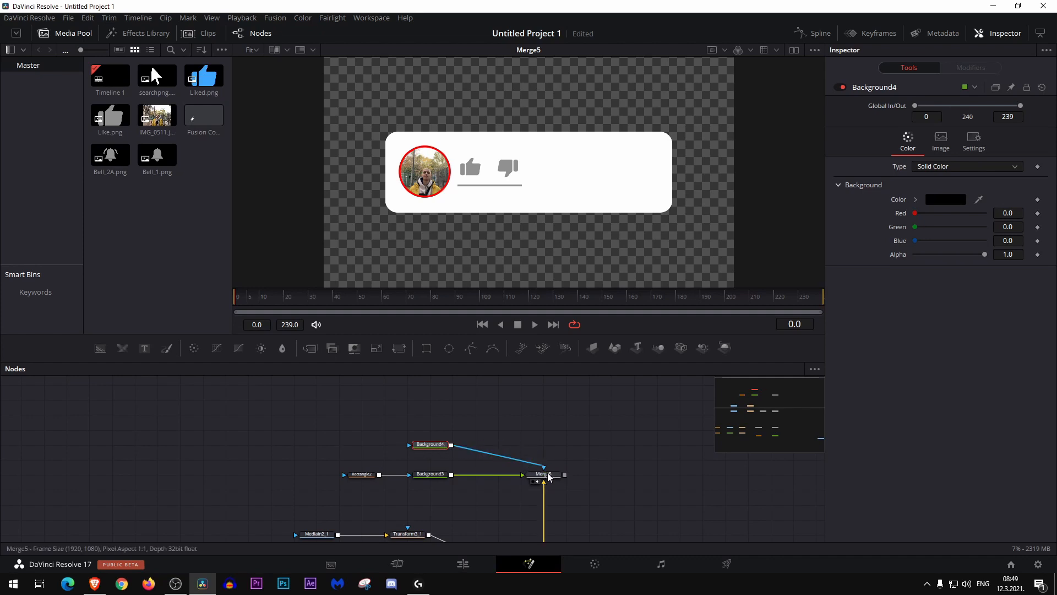
key("ctrl+z")
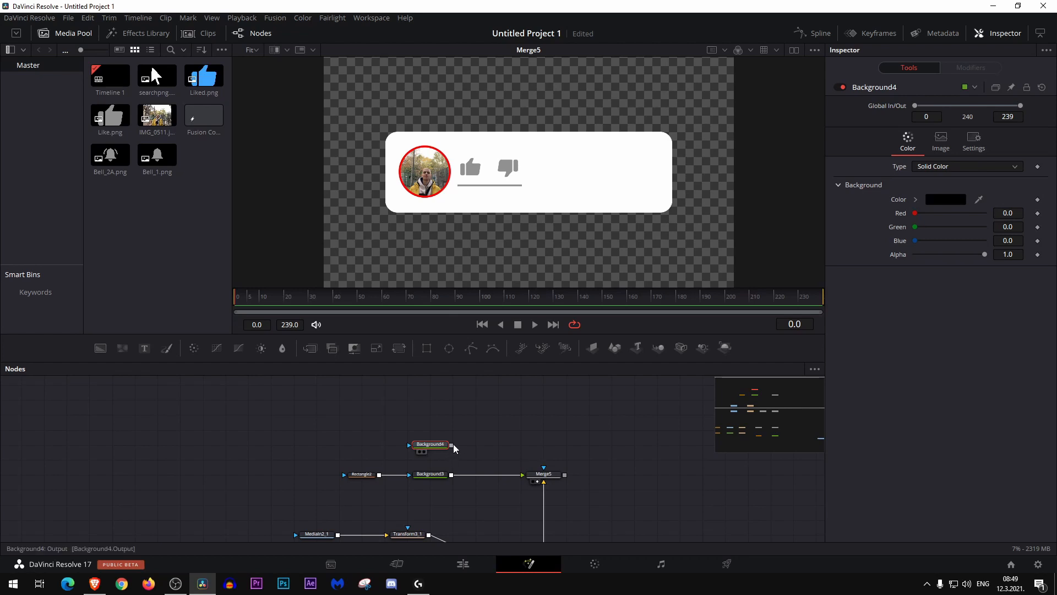
Step: Merge the fourth Background over the composition, mask it with a Rectangle placed before it, and view the new merge
left_click_drag(451, 445, 532, 447)
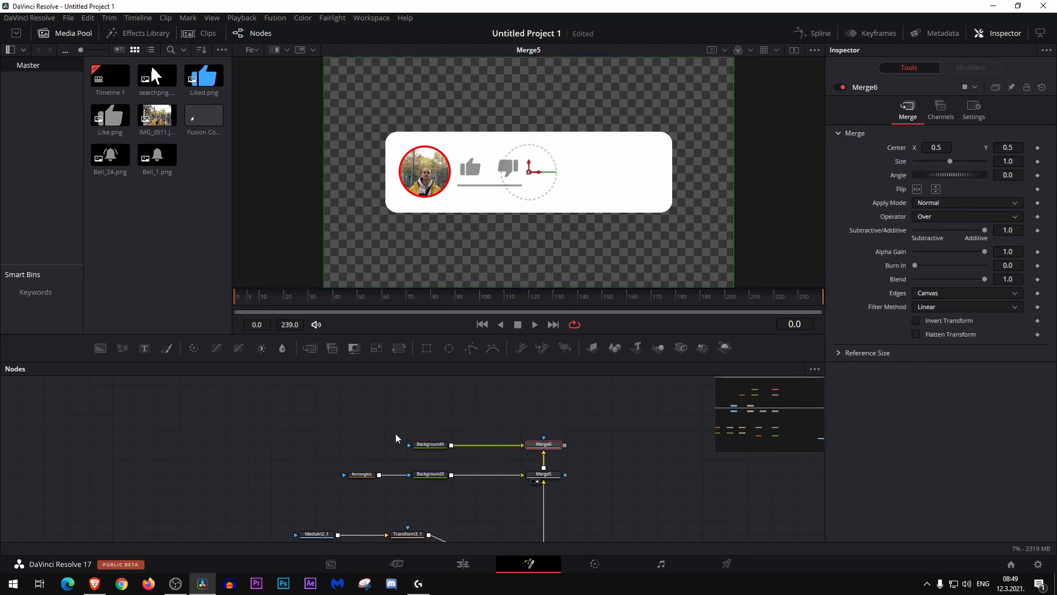
left_click(421, 447)
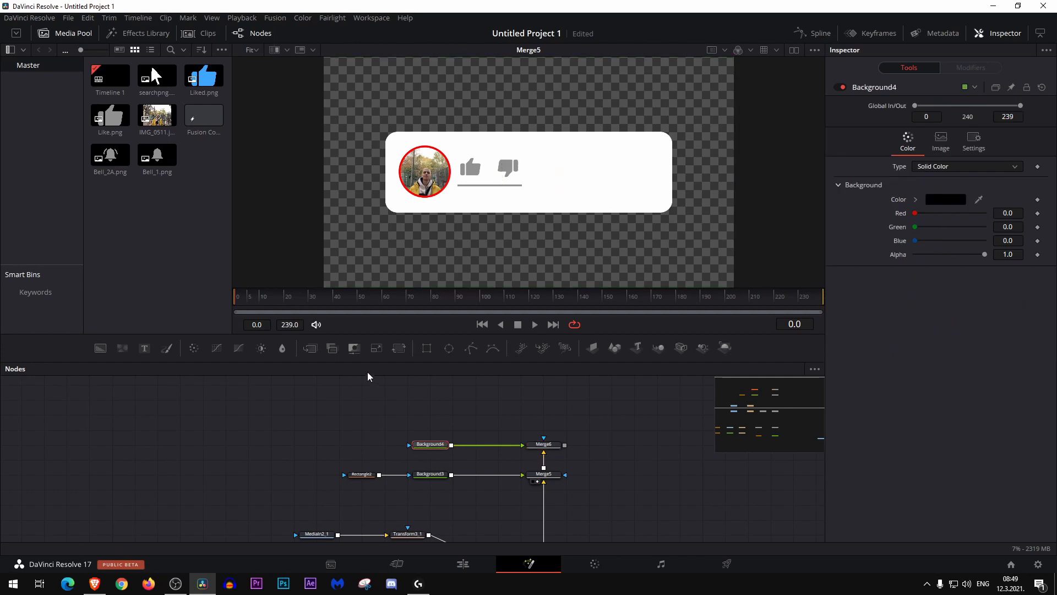
left_click(426, 348)
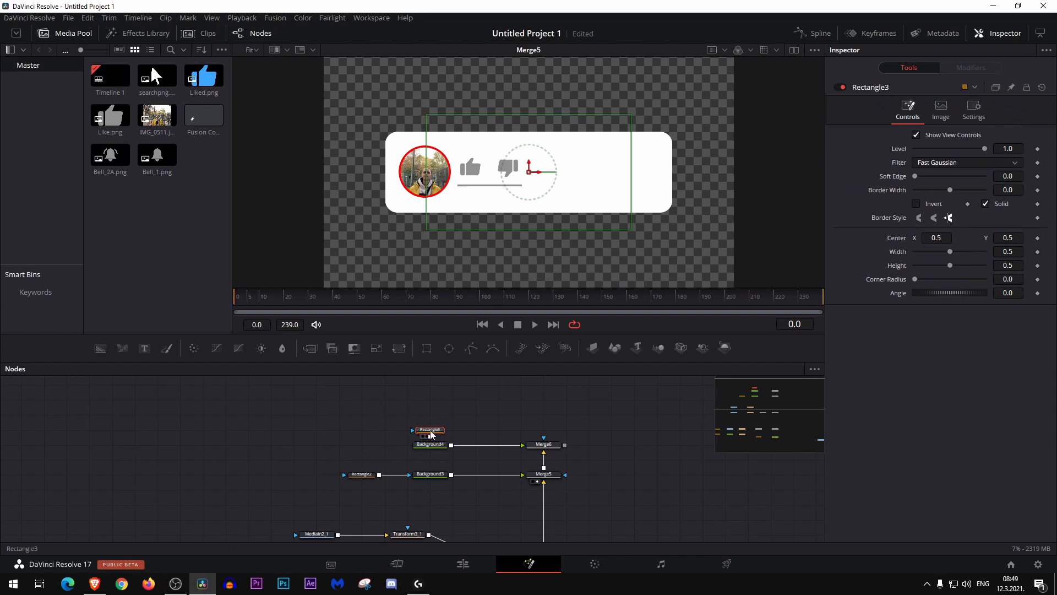
left_click_drag(432, 430, 364, 445)
left_click(537, 452)
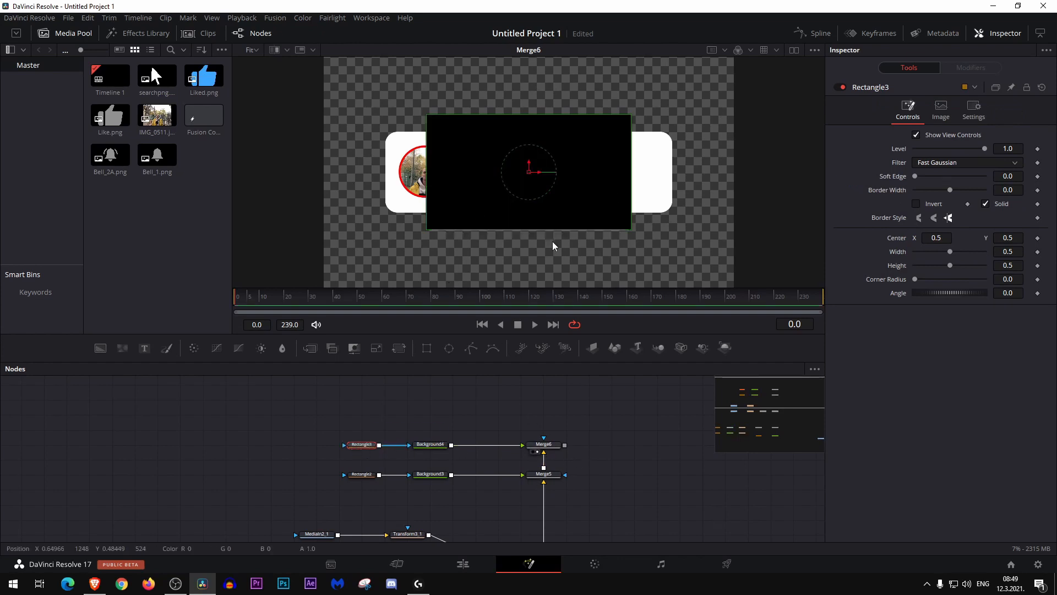
Step: Colour the fourth Background pure red with Red at 1.0 and move both Rectangle nodes further from their Backgrounds
left_click(430, 444)
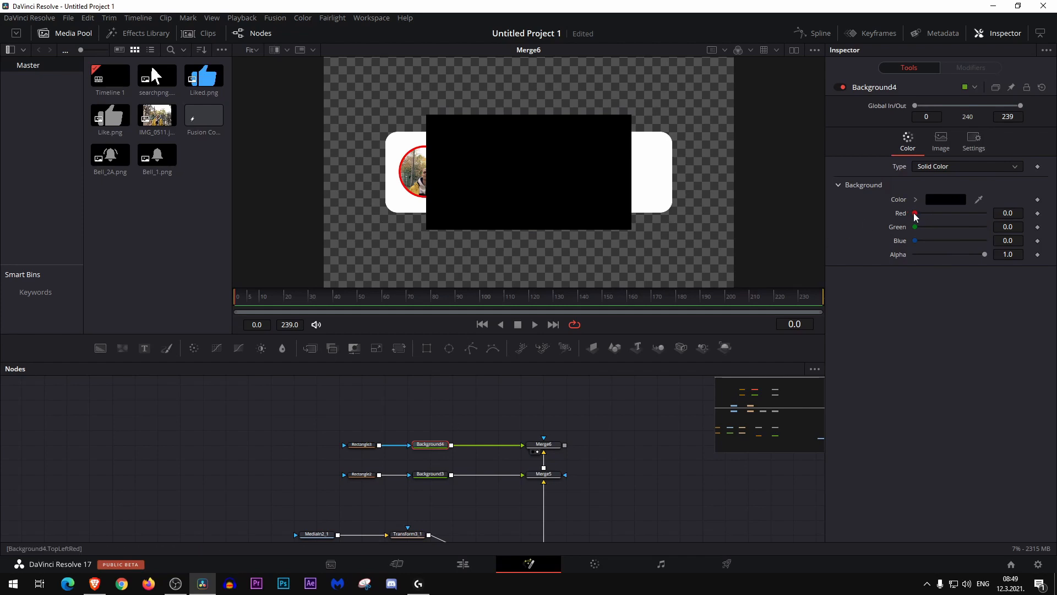
left_click_drag(916, 215, 987, 215)
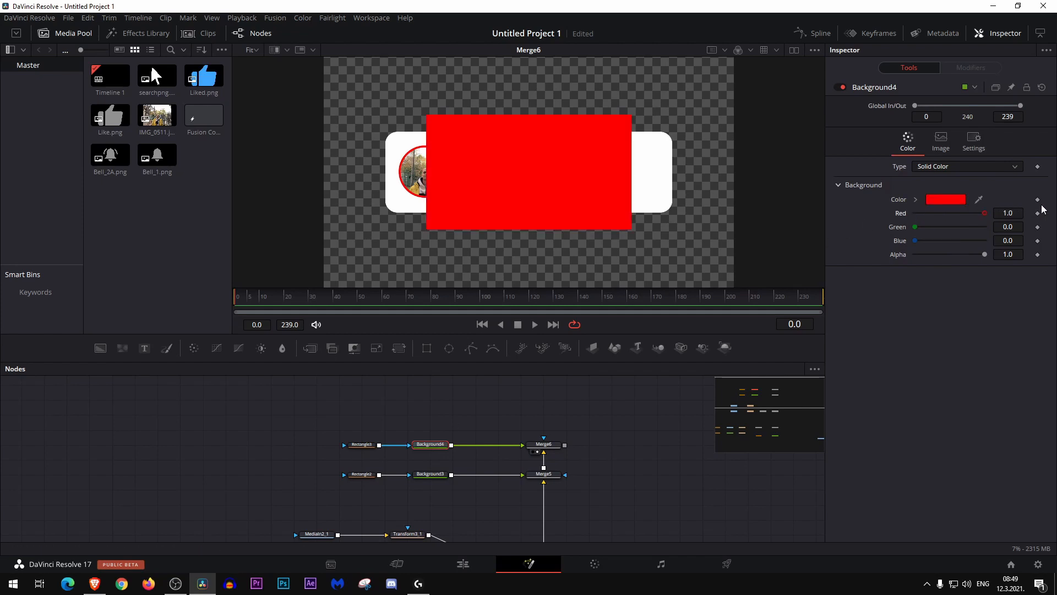
left_click_drag(356, 449, 339, 474)
left_click(337, 446)
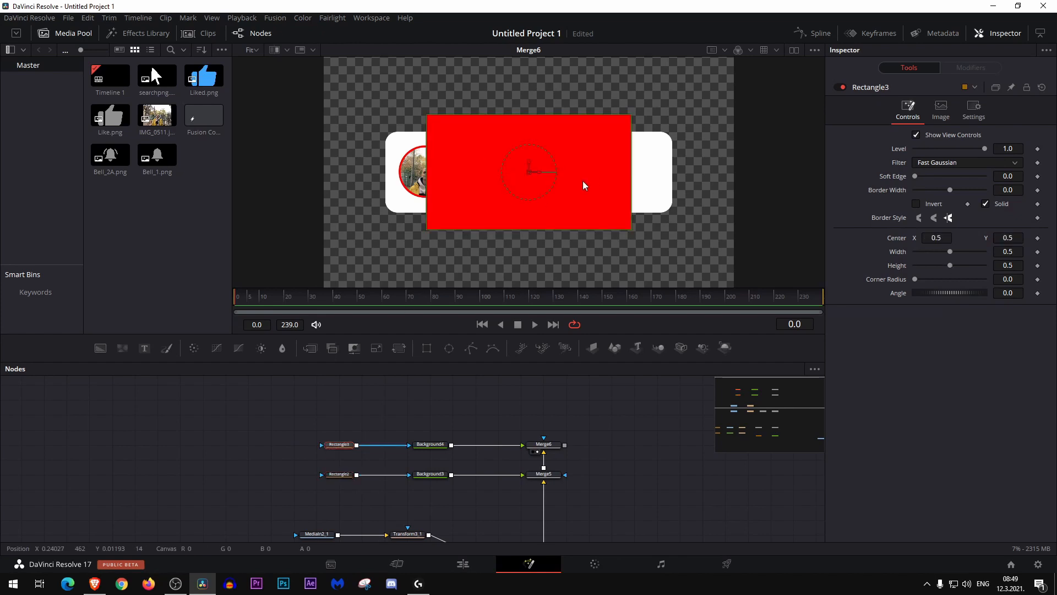
Step: Size the red rectangle to width 0.205 and height 0.11 and centre it at about X 0.610, Y 0.495 beside the thumbs
mouse_move(944, 252)
left_mouse_down()
mouse_move(925, 265)
mouse_move(933, 251)
left_mouse_up()
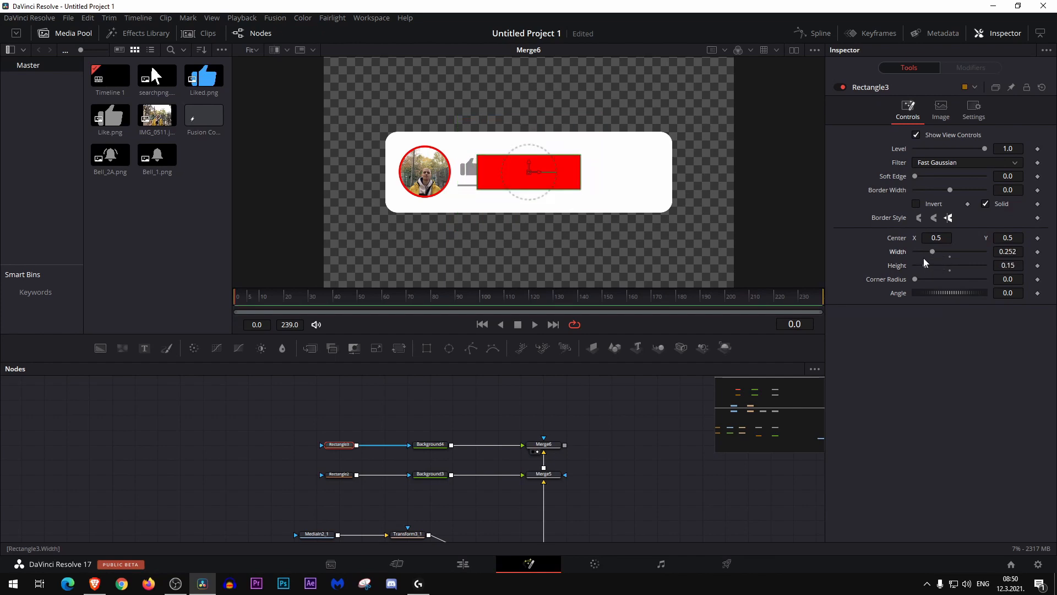
left_click_drag(534, 175, 582, 175)
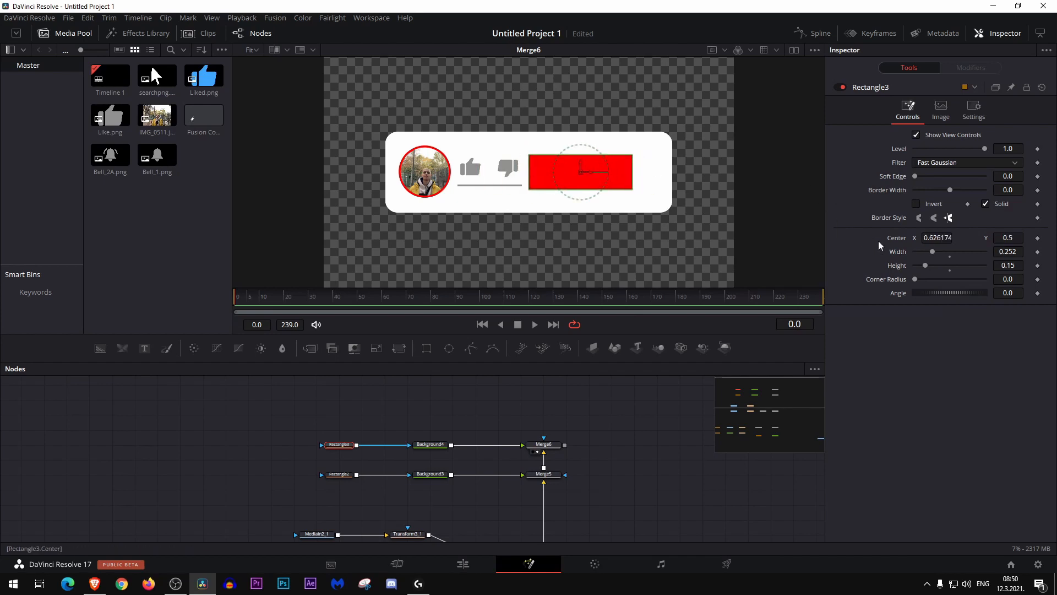
left_click_drag(930, 252, 921, 268)
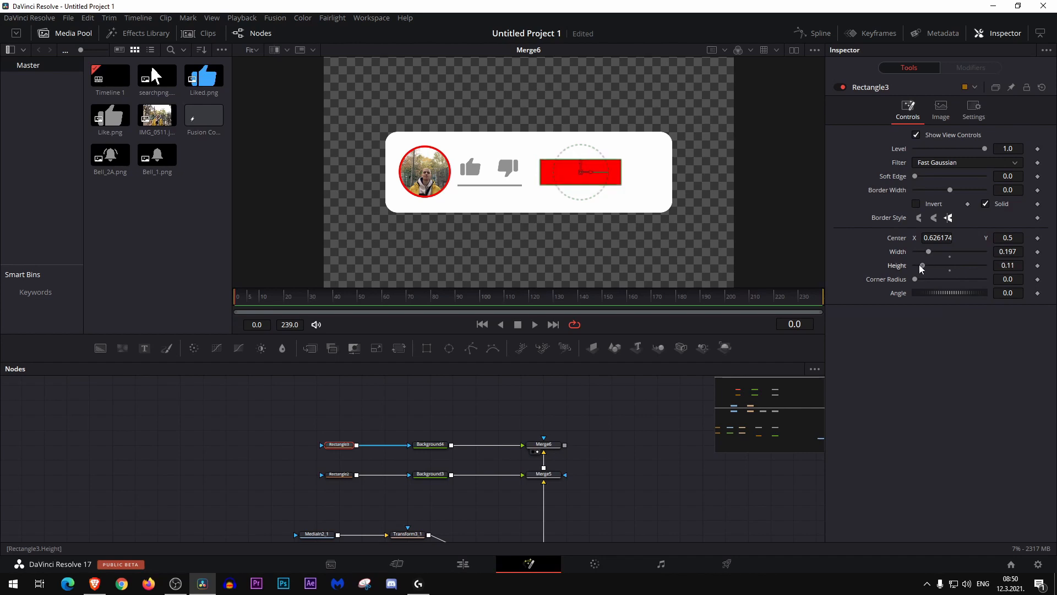
left_click_drag(579, 172, 568, 176)
left_click_drag(561, 175, 566, 175)
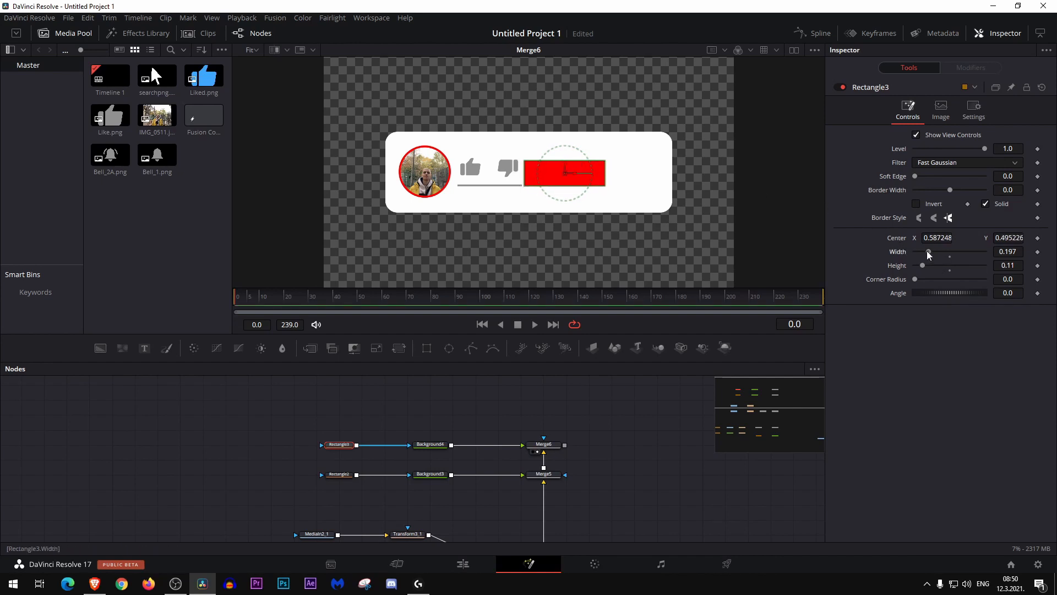
left_click_drag(926, 250, 921, 263)
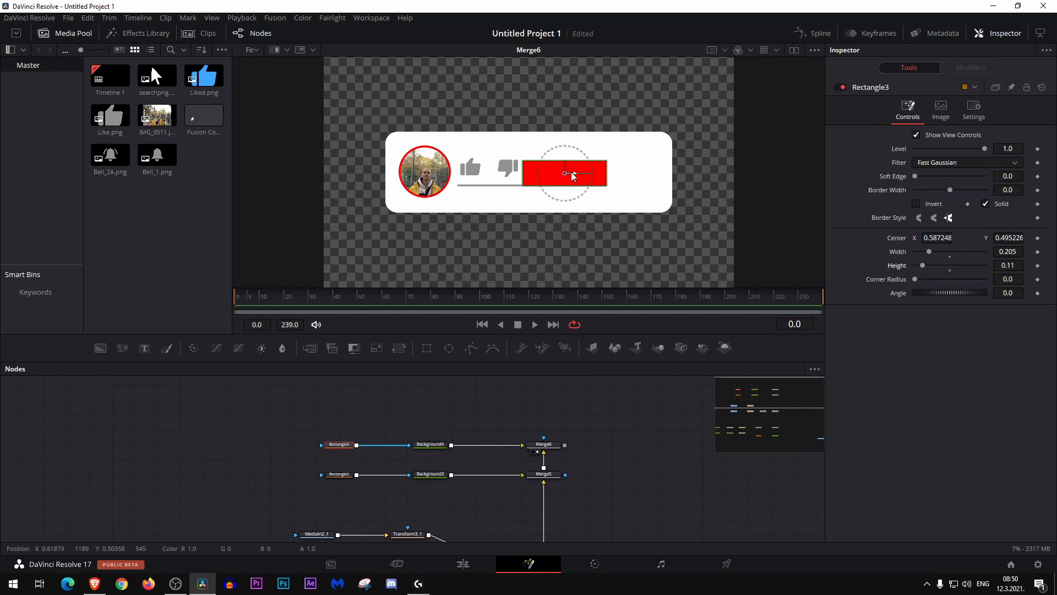
left_click_drag(569, 176, 578, 176)
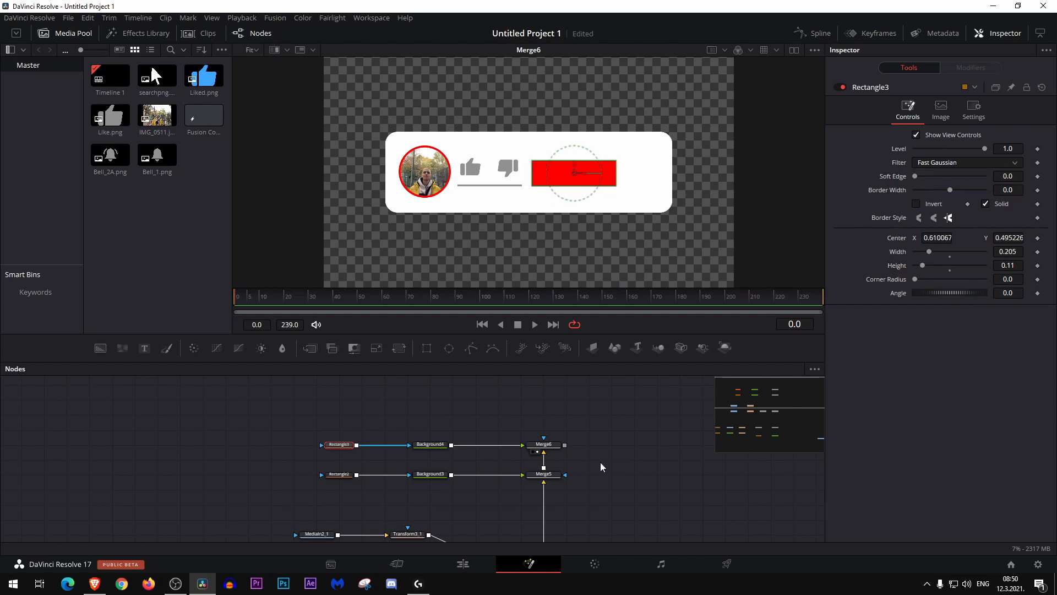
Step: Add a Text node merged over the red Background
left_click(441, 410)
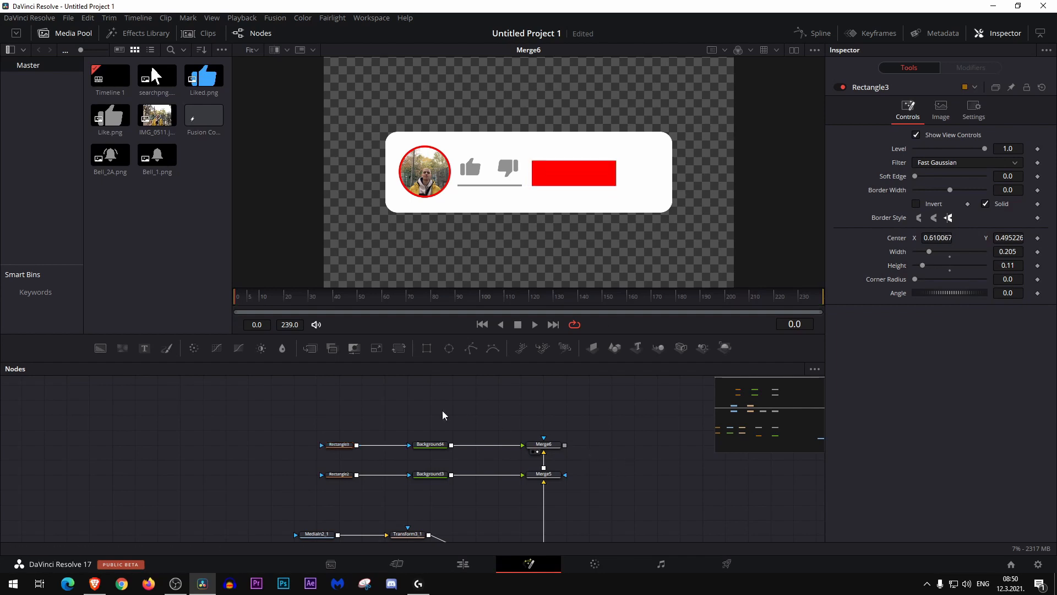
left_click(432, 444)
left_click(144, 348)
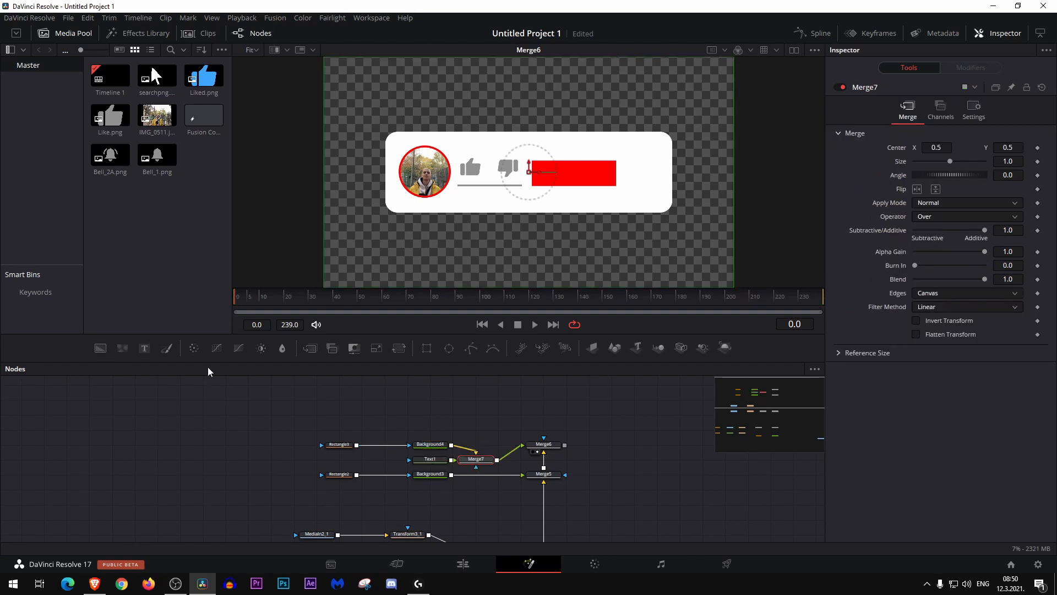
Step: Rearrange the nodes so the red Background and its Rectangle sit above the Text node and its Merge
left_click_drag(461, 398, 326, 453)
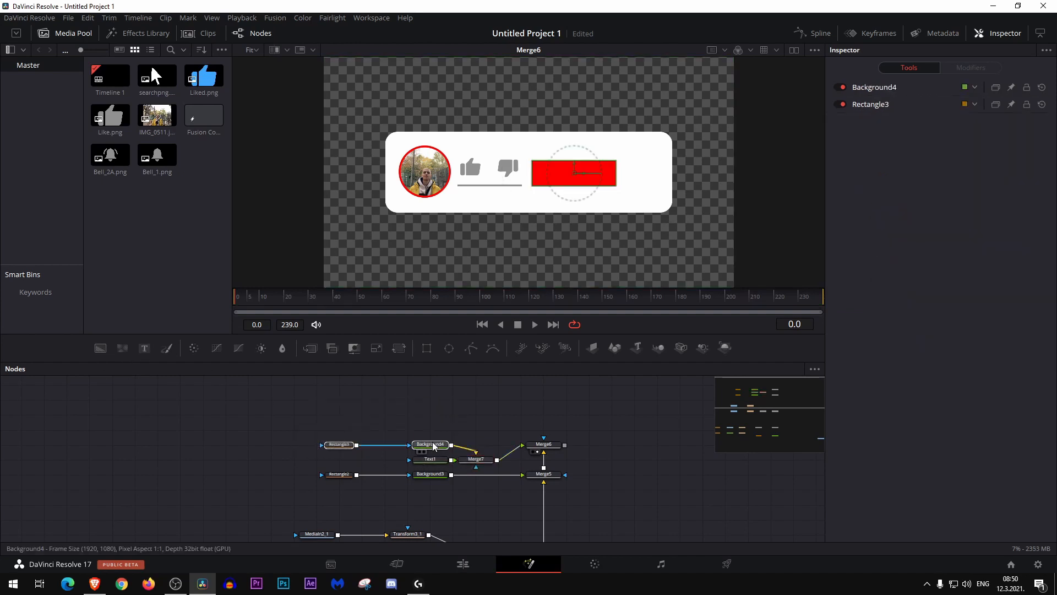
left_click_drag(430, 445, 452, 414)
left_click_drag(483, 461, 359, 447)
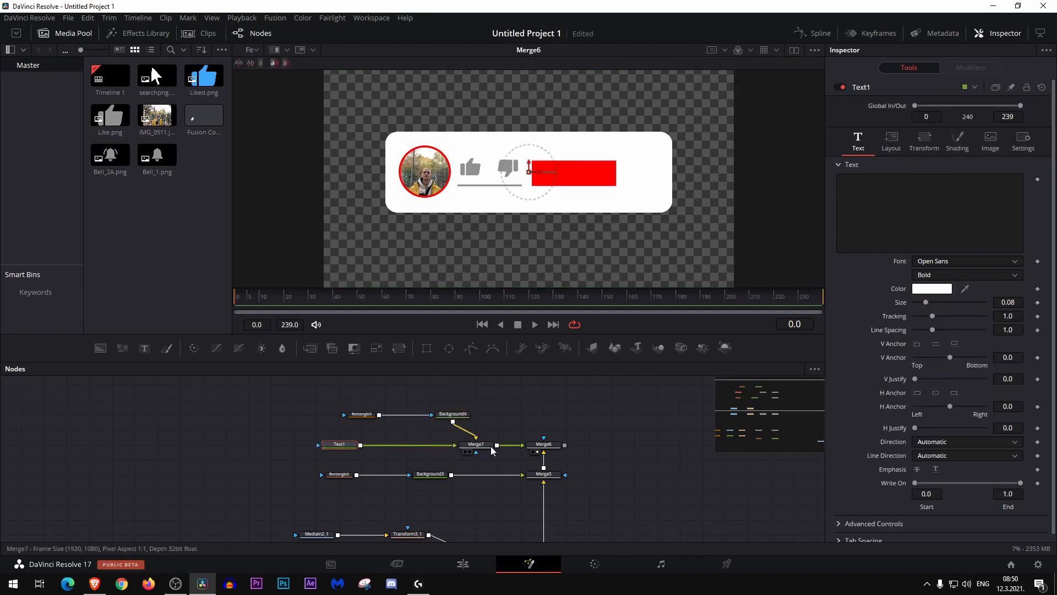
left_click_drag(474, 445, 451, 445)
left_click_drag(340, 444, 362, 445)
Step: Enter SUBSCRIBE as the content of the Text node
left_click(363, 447)
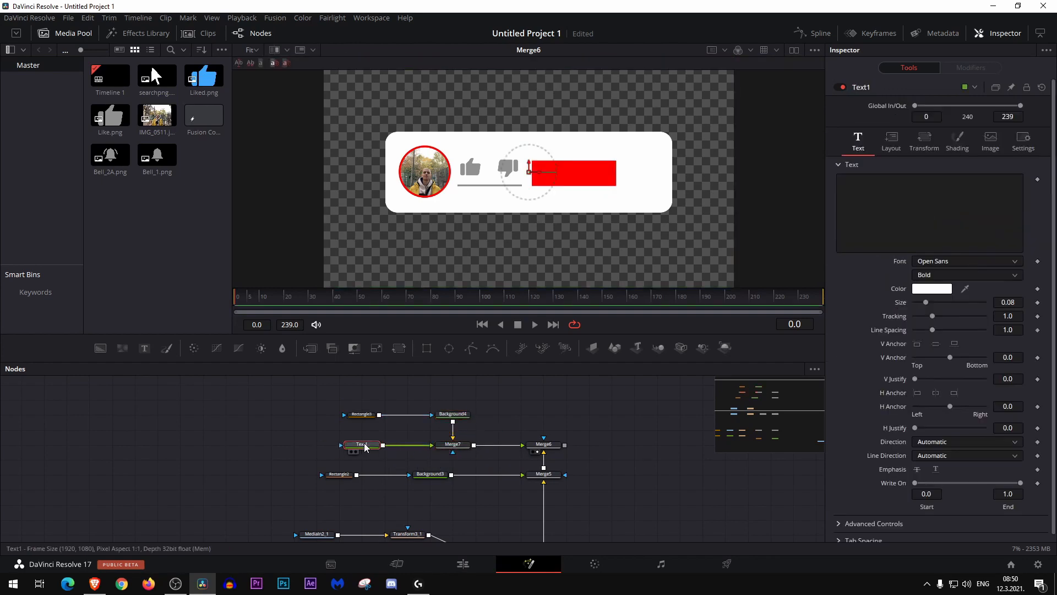
left_click(866, 206)
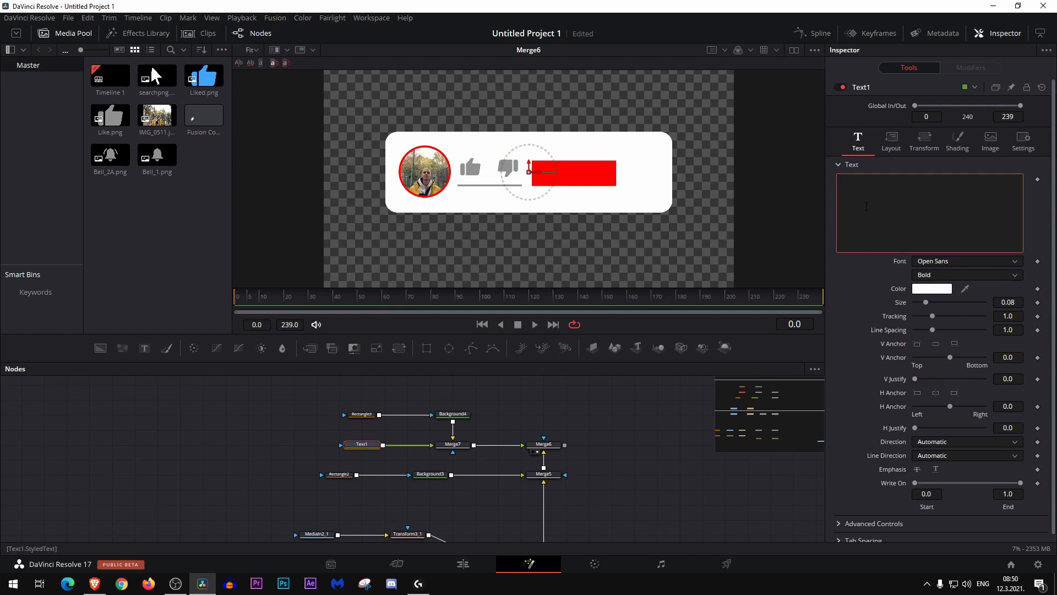
type("SUN")
key("BackSpace")
type("B")
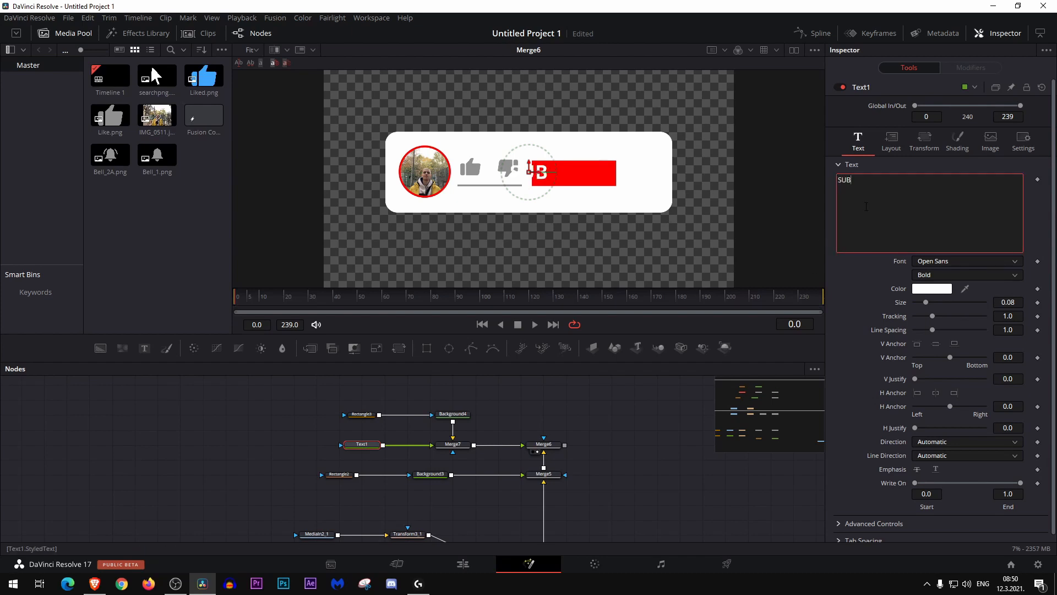
type("SCRIBE")
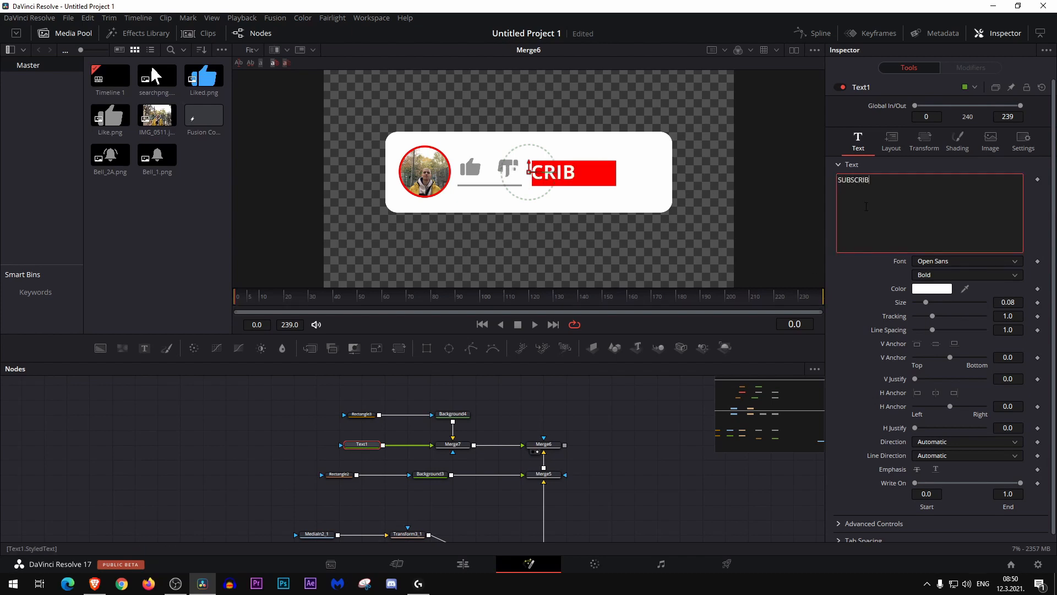
Step: Set the SUBSCRIBE text's font to Roboto and move the text horizontally onto the red rectangle
left_click(943, 261)
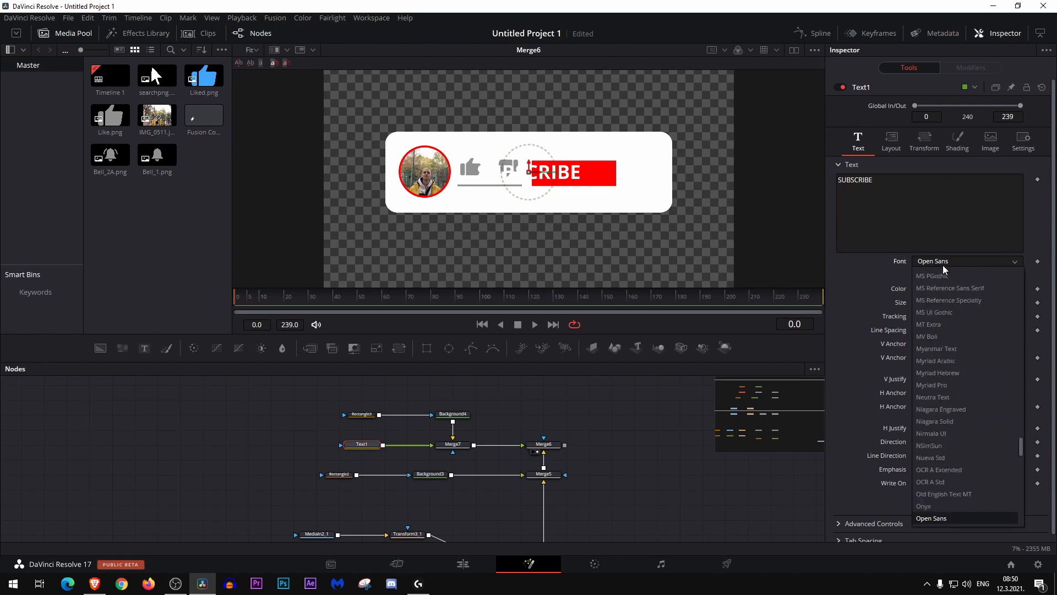
type("ro")
key("Return")
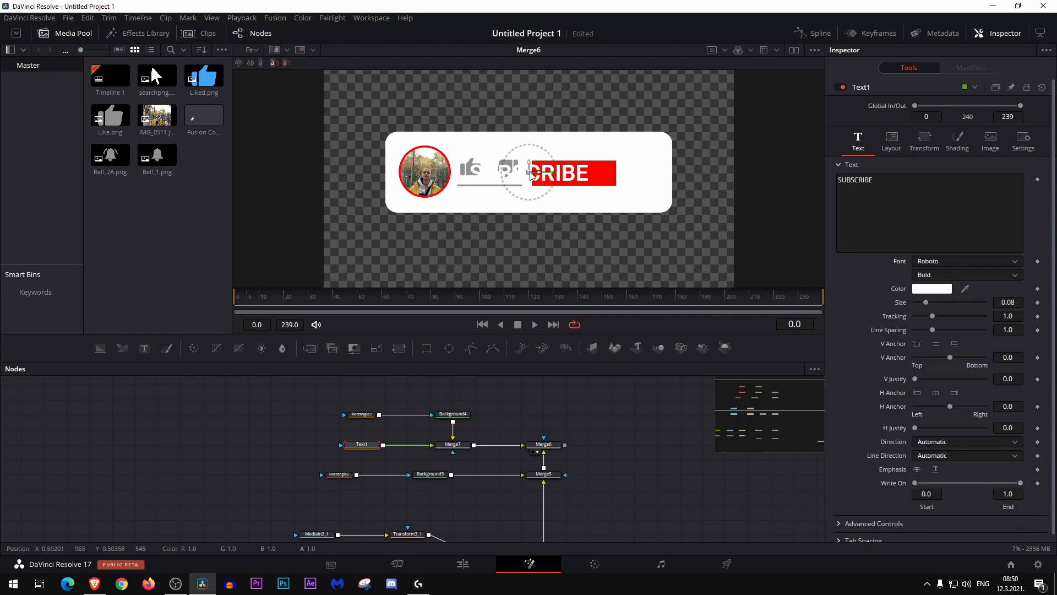
left_click_drag(530, 174, 580, 173)
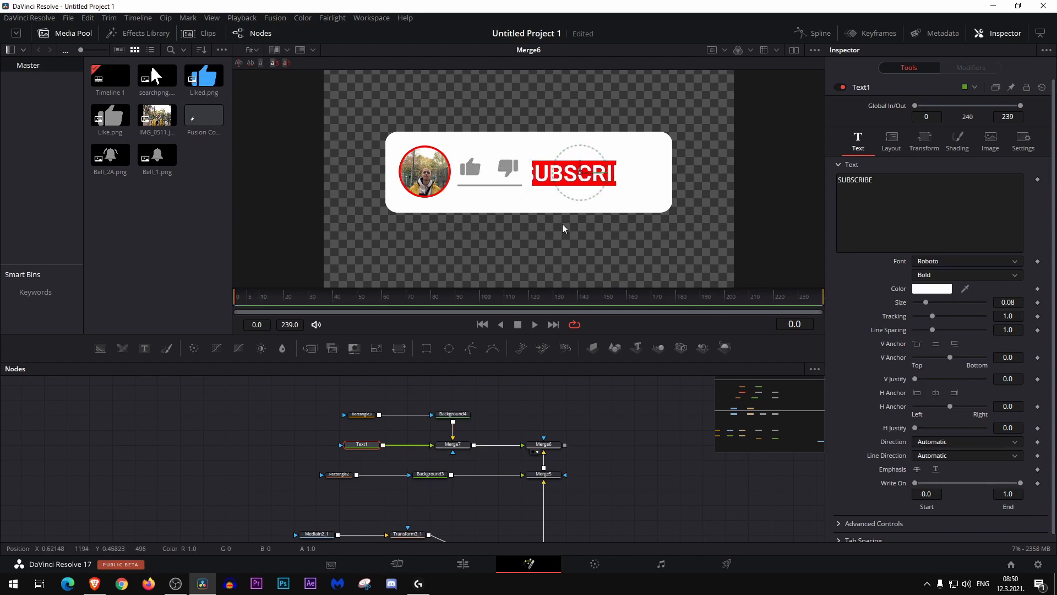
Step: Scale the SUBSCRIBE text's Merge to about 0.60 and centre it at about X 0.531, Y 0.498 so the word fits the red rectangle
left_click(459, 446)
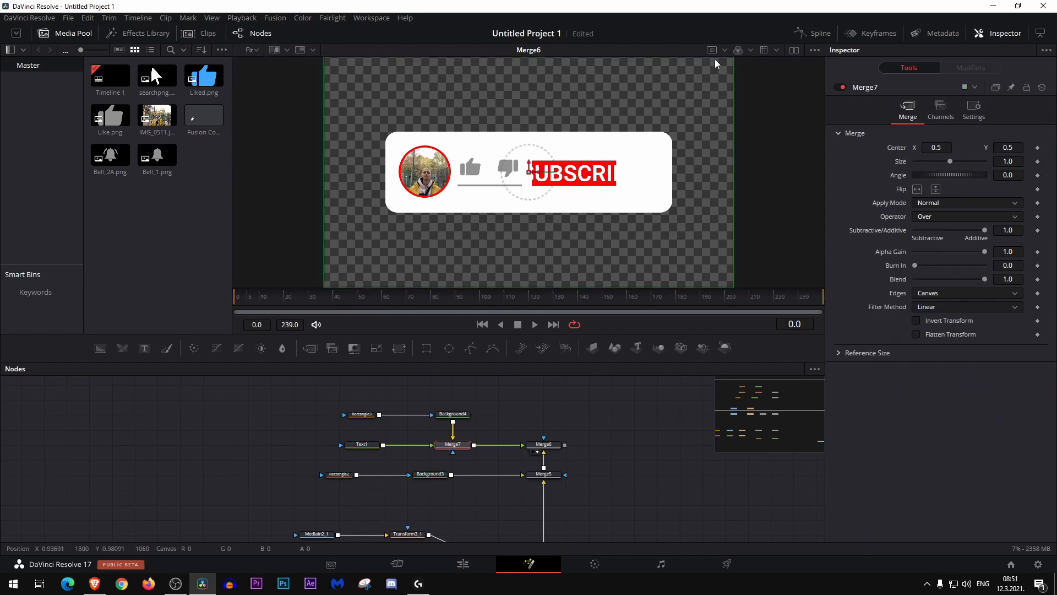
left_click_drag(735, 58, 581, 130)
left_click_drag(533, 173, 550, 175)
left_click_drag(651, 117, 672, 105)
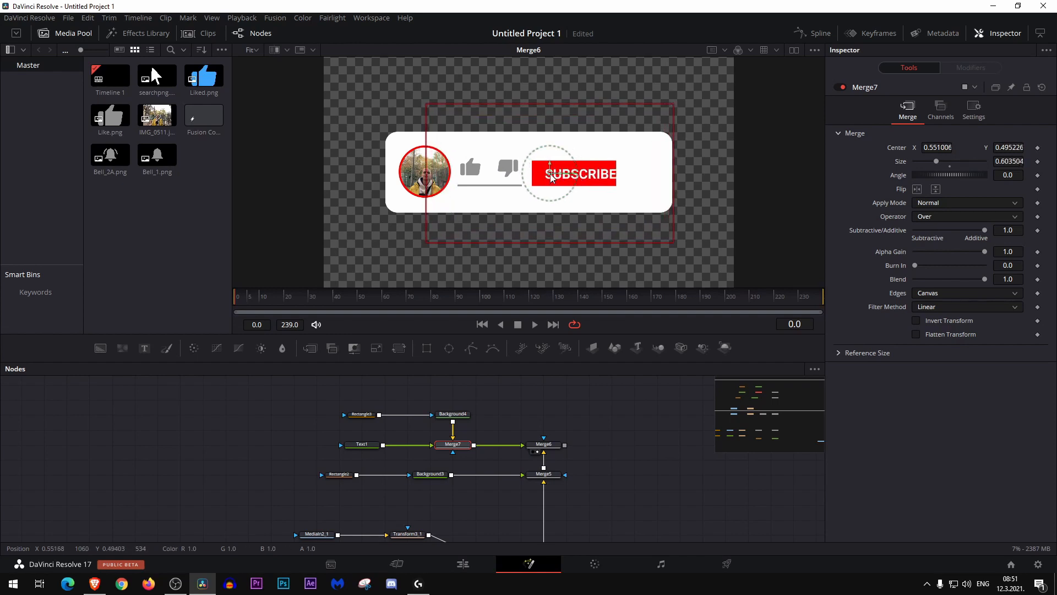
left_click_drag(551, 174, 542, 174)
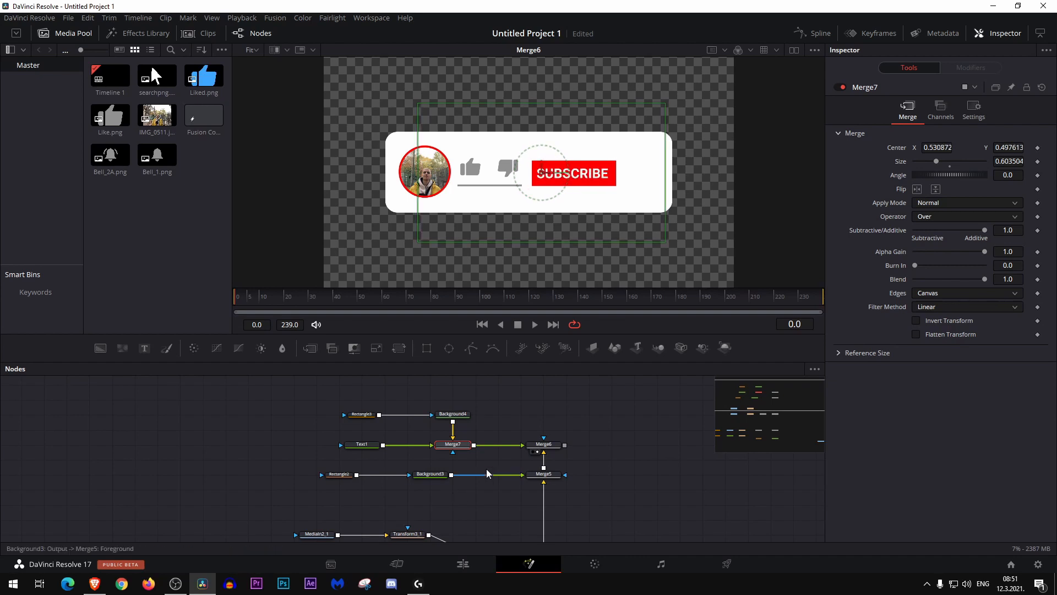